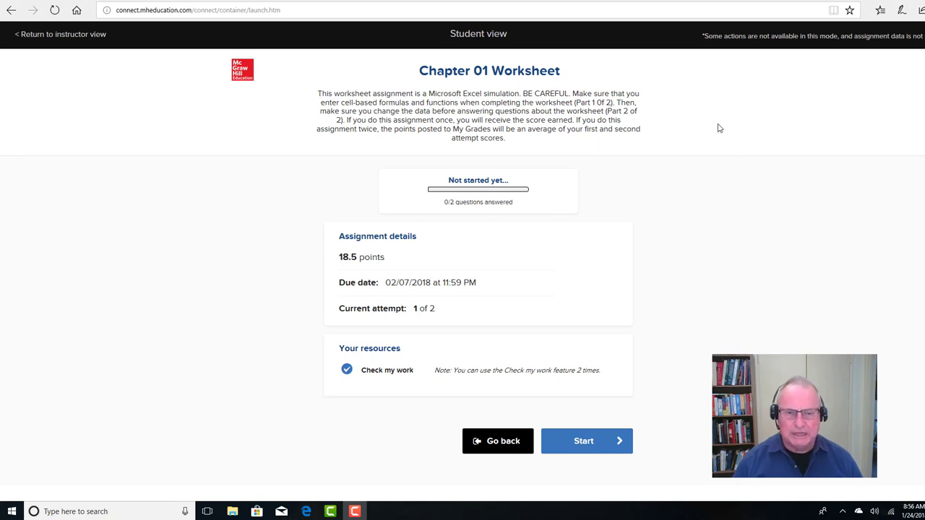
# Start the Chapter 01 Worksheet assignment and open its reference file Chapter_1_Applying_Excel_Student_Form.xls in Excel with editing enabled
pyautogui.click(583, 444)
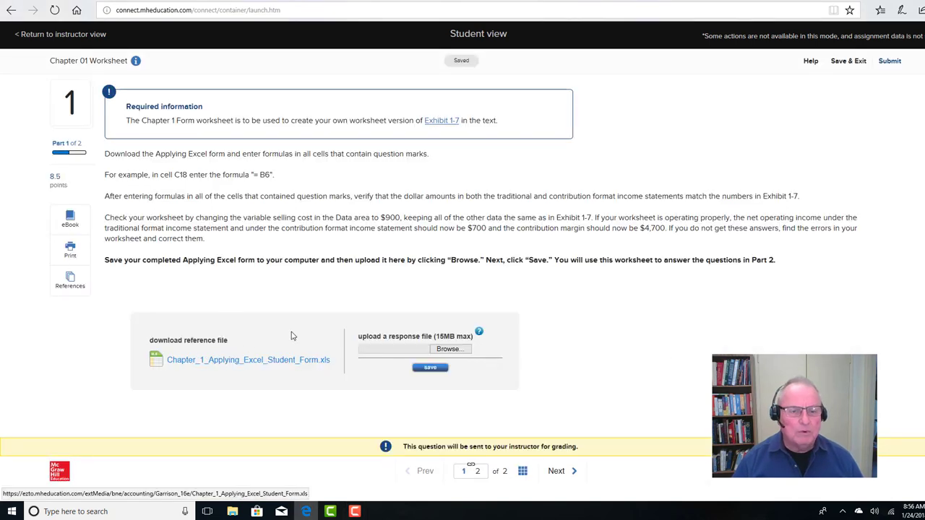
pyautogui.click(244, 361)
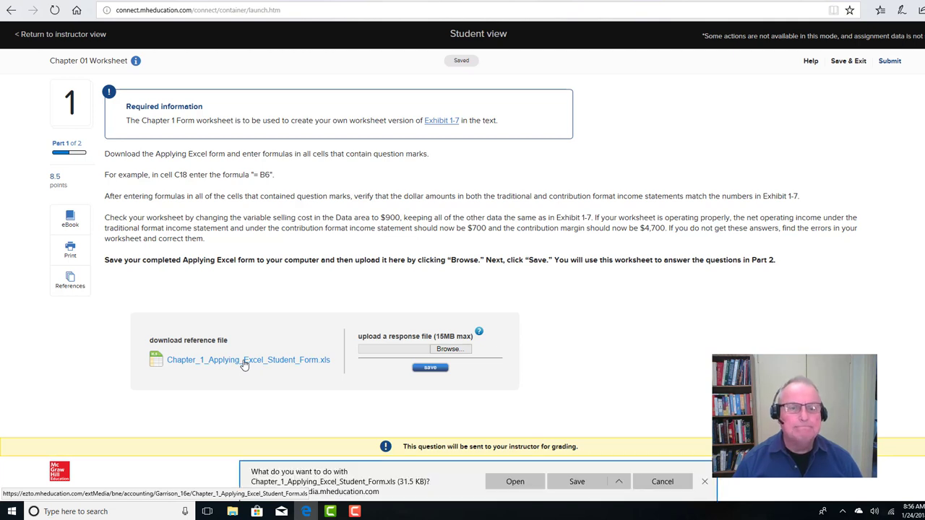
pyautogui.click(511, 483)
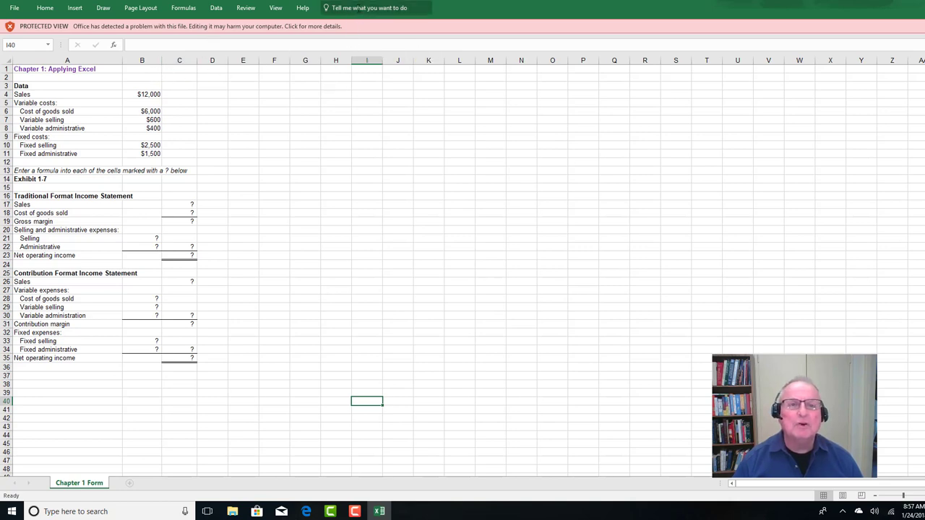
pyautogui.click(359, 8)
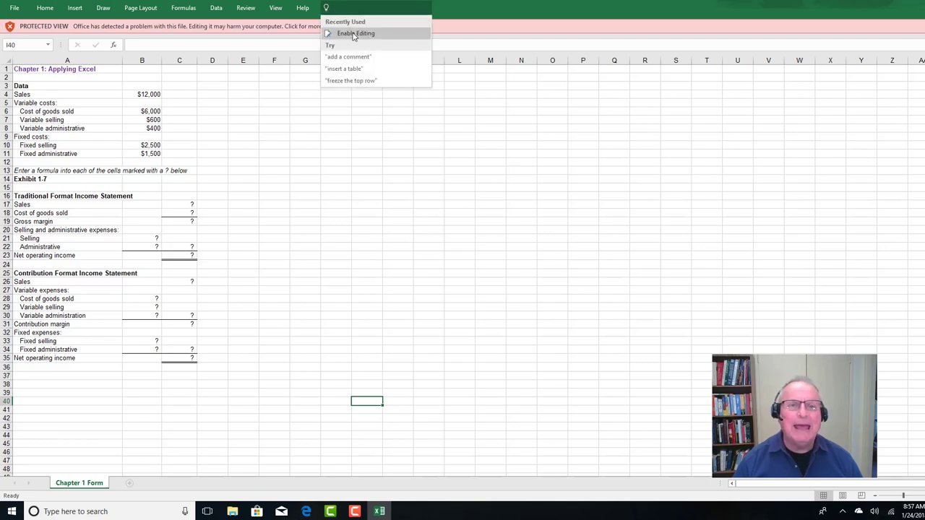
pyautogui.click(354, 34)
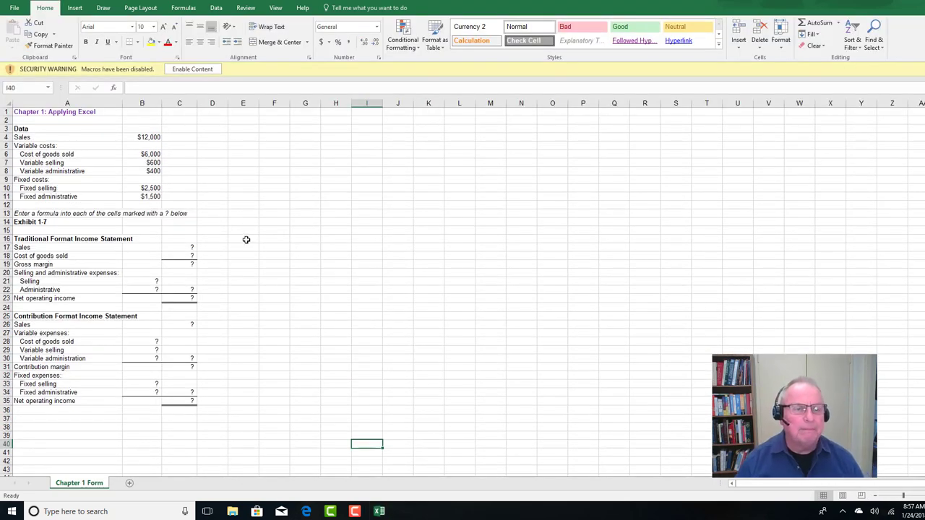
# In the traditional format income statement, enter =B4 for Sales in C17 and =B6 for Cost of goods sold in C18
pyautogui.click(182, 247)
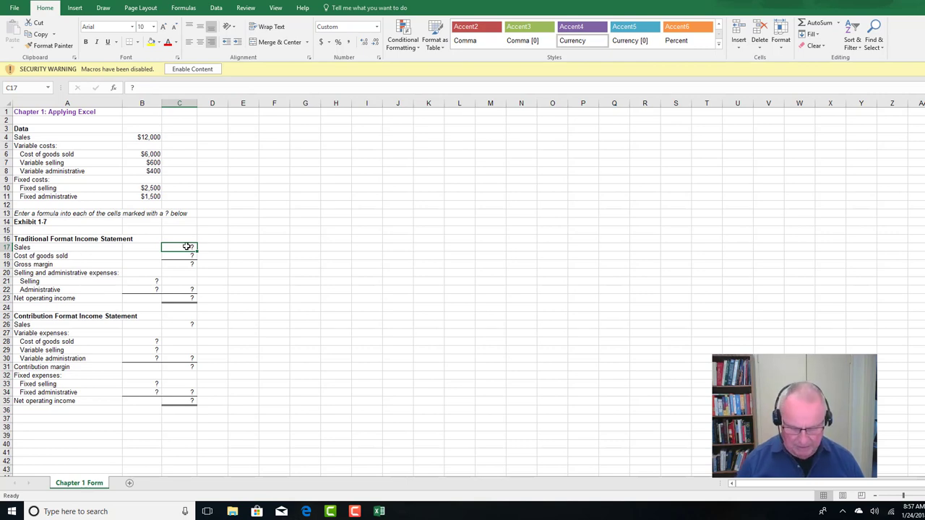
pyautogui.write('=')
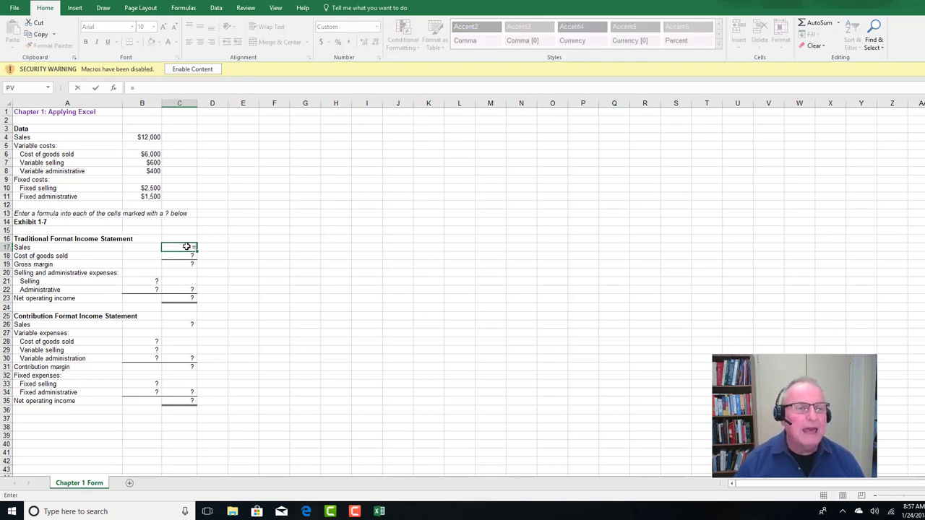
pyautogui.click(144, 137)
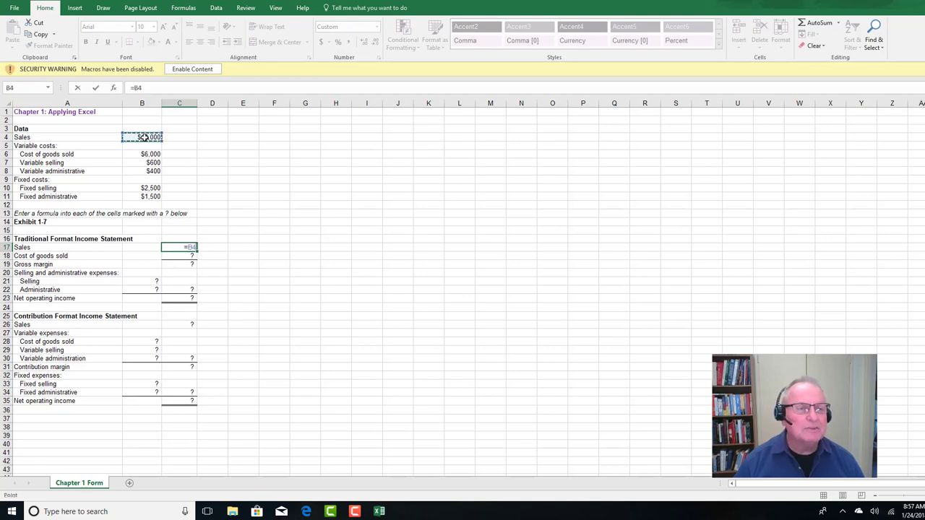
pyautogui.press('Return')
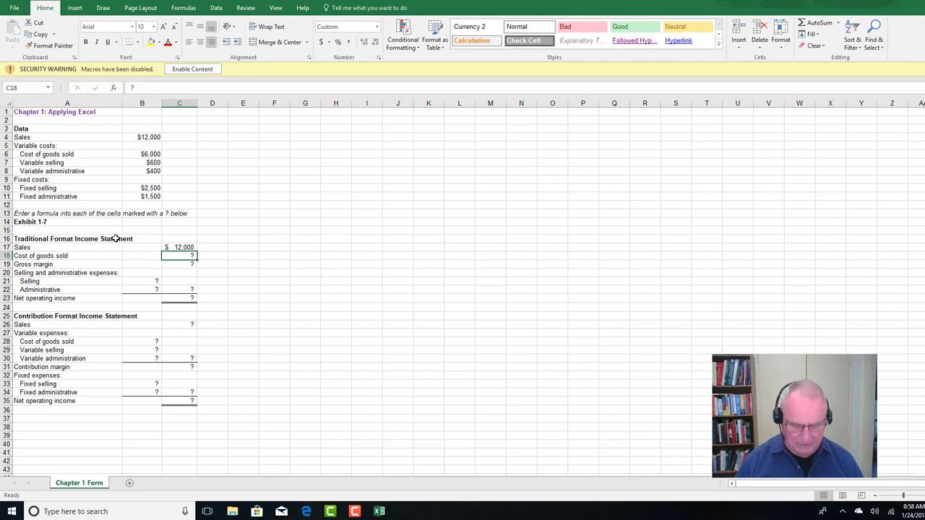
pyautogui.write('=')
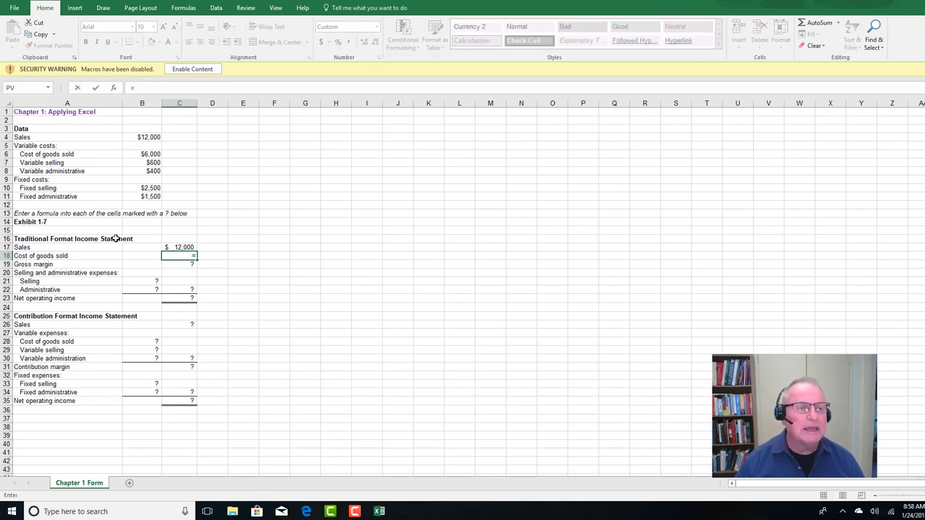
pyautogui.click(136, 155)
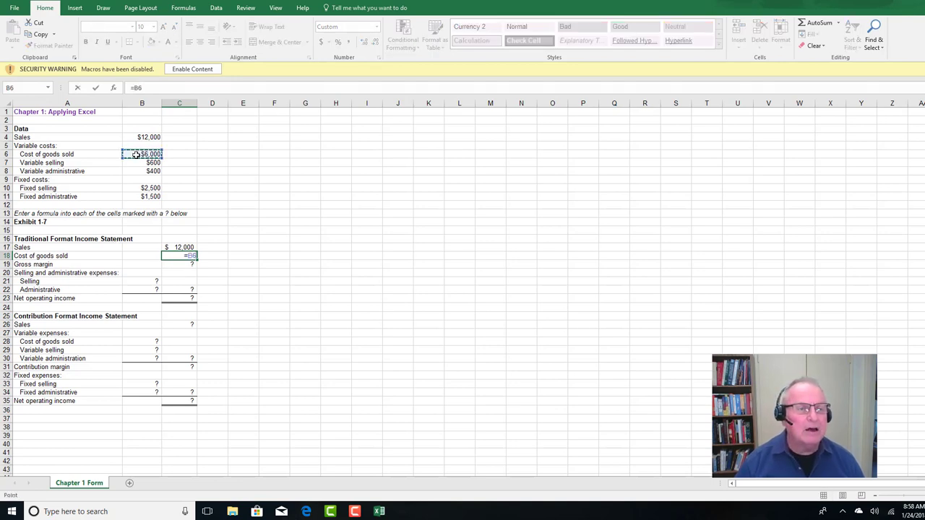
pyautogui.press('Return')
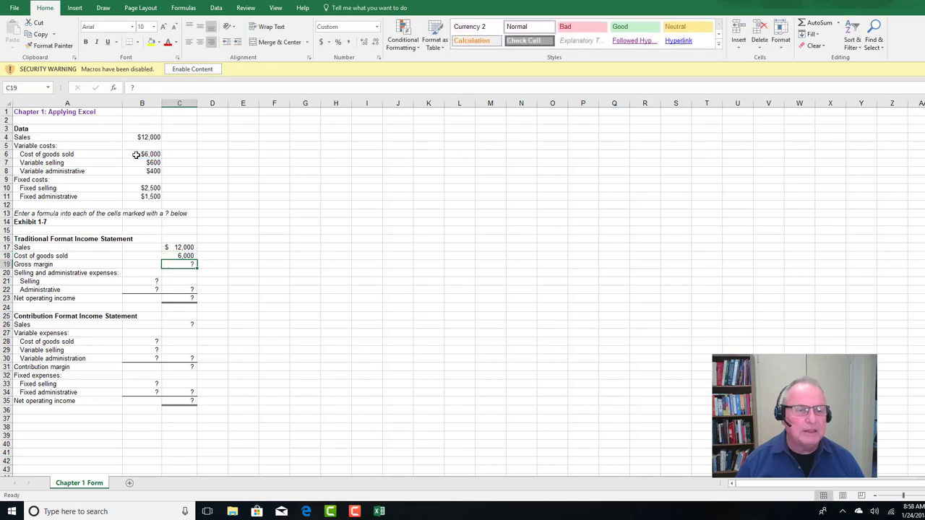
# Calculate the gross margin in C19 as sales minus cost of goods sold with the formula =C17-C18
pyautogui.write('=')
pyautogui.click(177, 247)
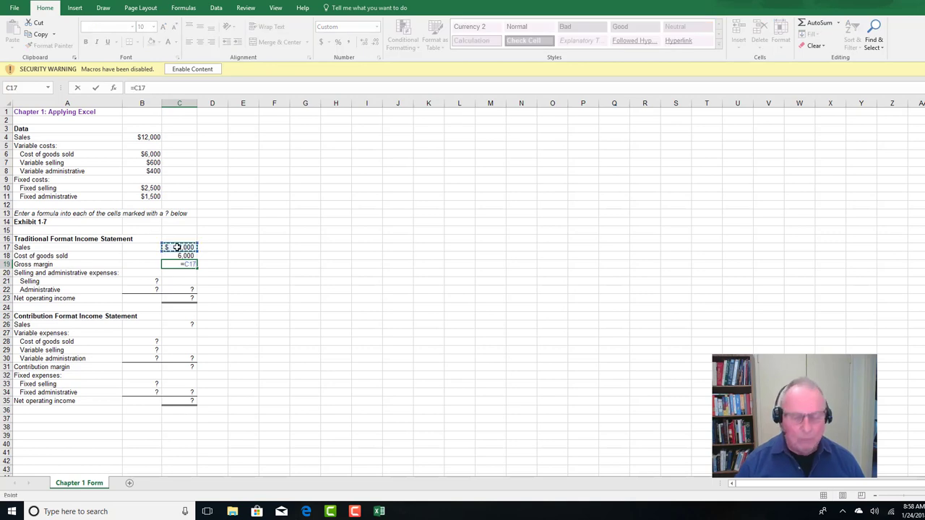
pyautogui.write('-')
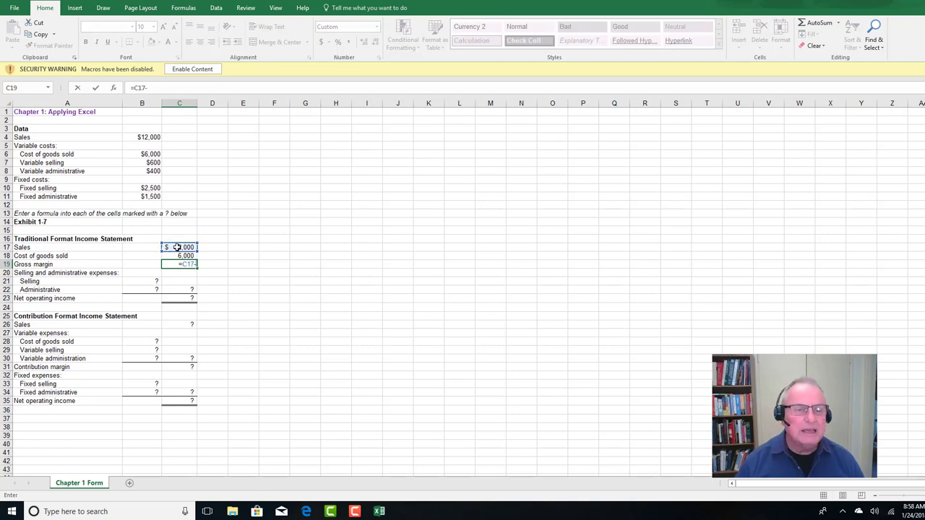
pyautogui.click(180, 256)
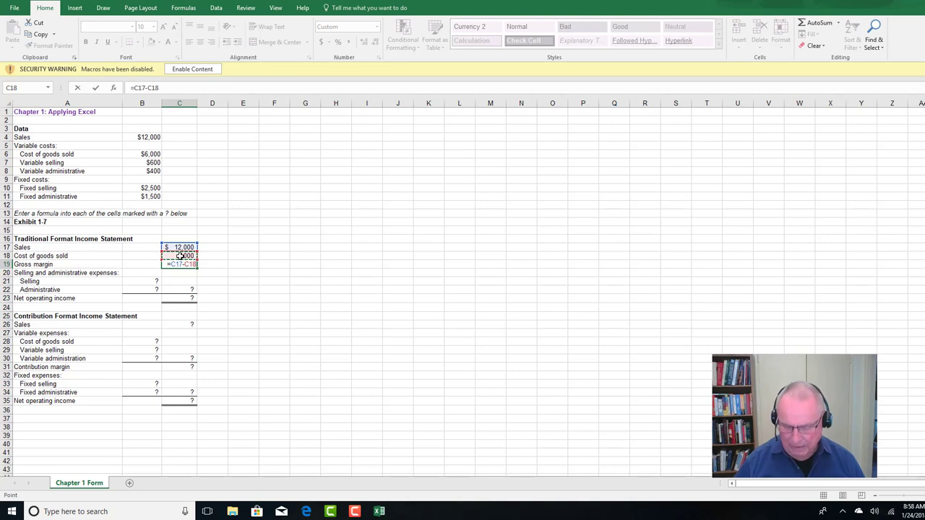
pyautogui.press('Return')
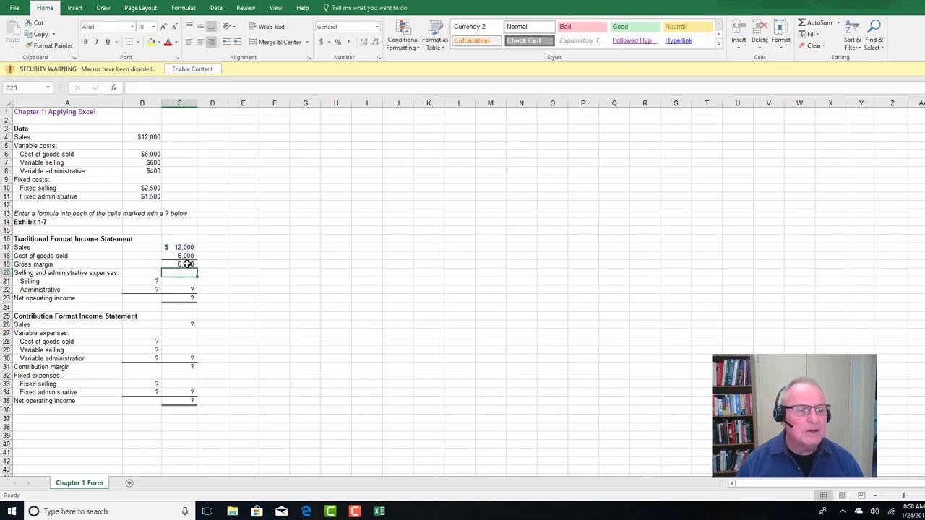
# Enter =B7+B10 in B21 to add variable and fixed selling costs for the Selling expense
pyautogui.click(141, 281)
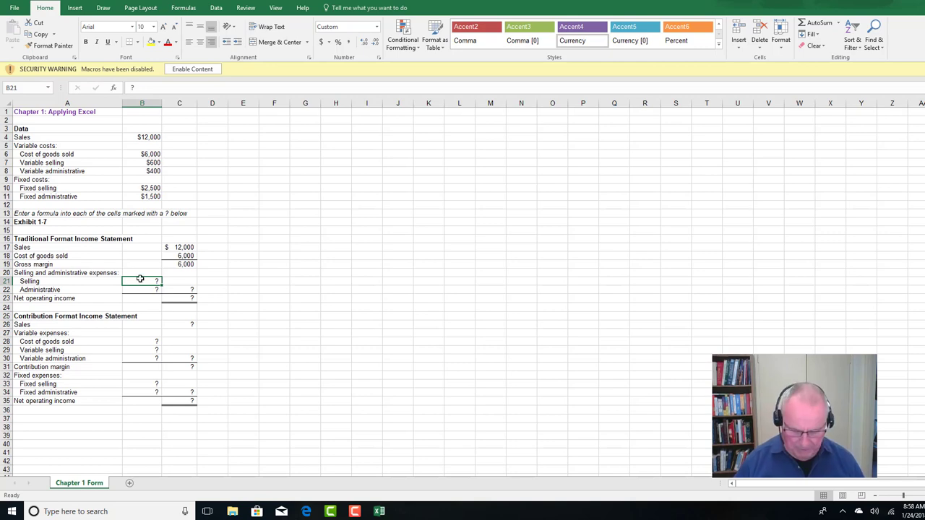
pyautogui.write('=')
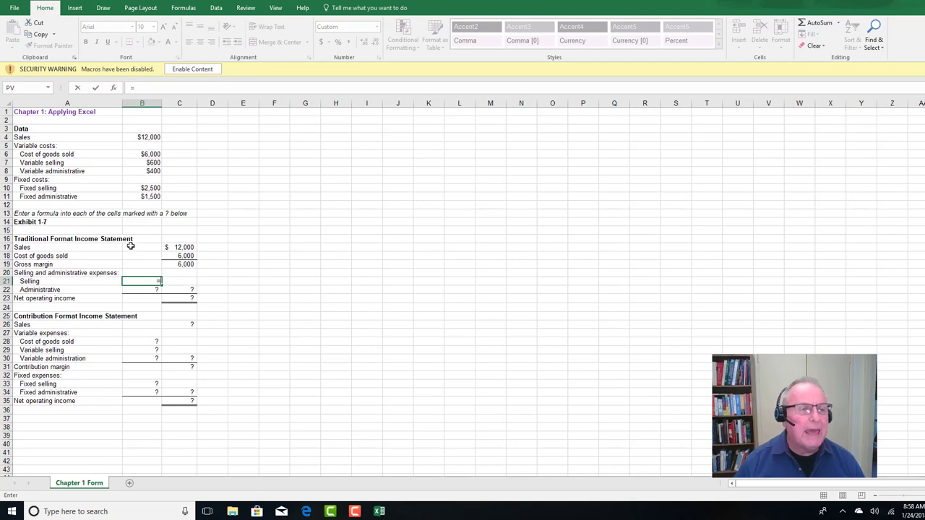
pyautogui.click(147, 163)
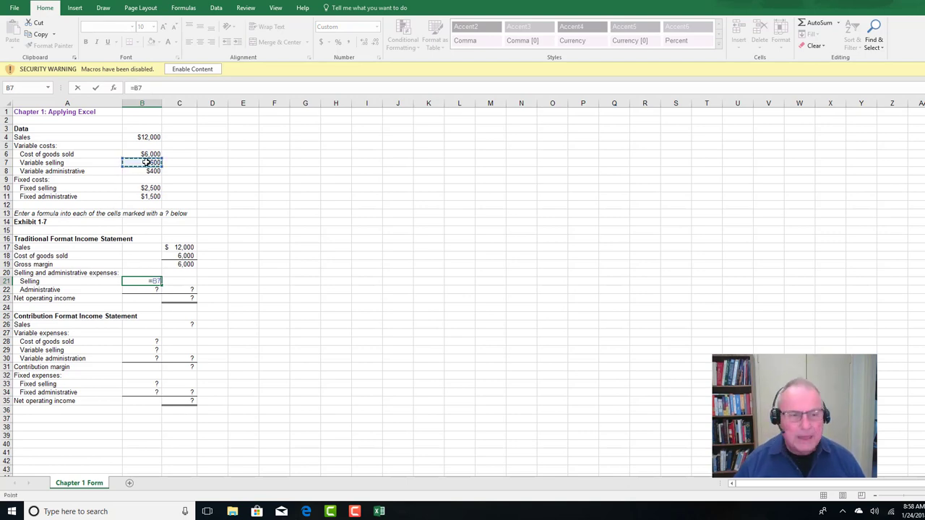
pyautogui.write('+')
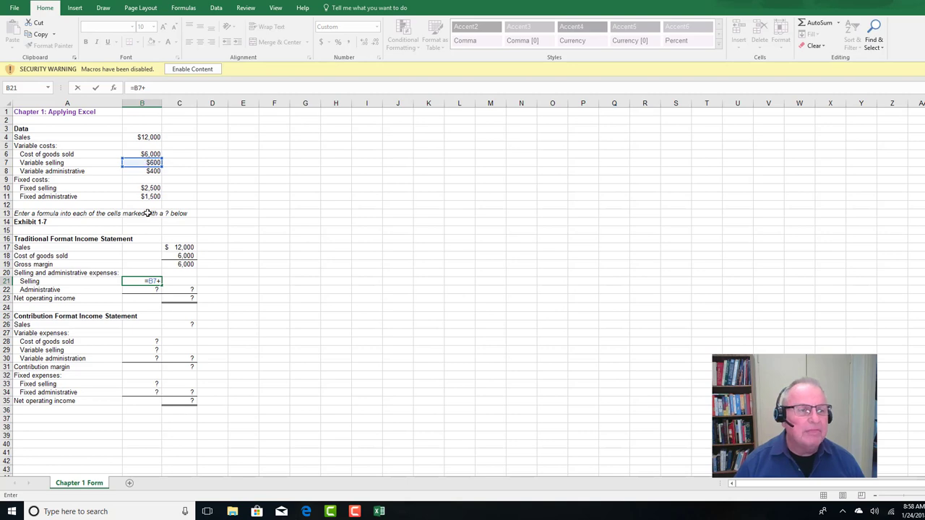
pyautogui.click(145, 188)
pyautogui.press('Return')
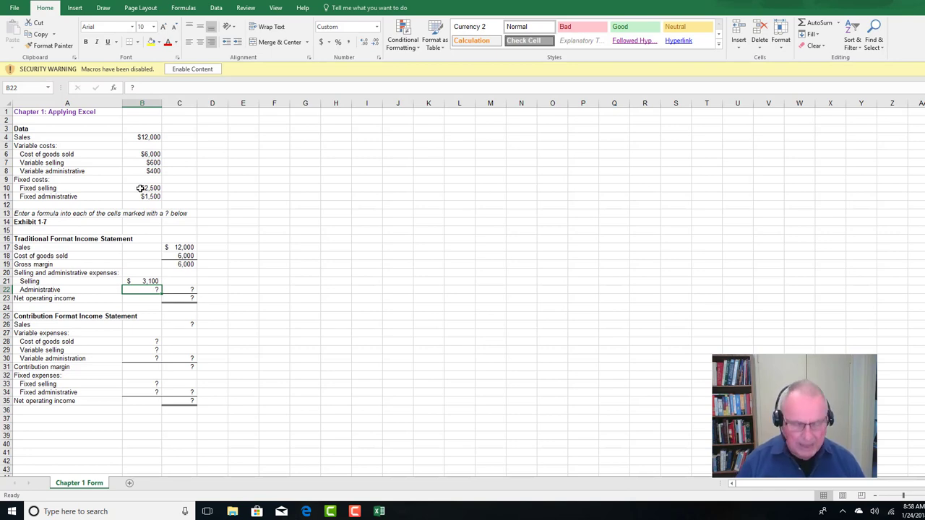
# Enter =B8+B11 in B22 to add variable and fixed administrative costs for the Administrative expense
pyautogui.write('=')
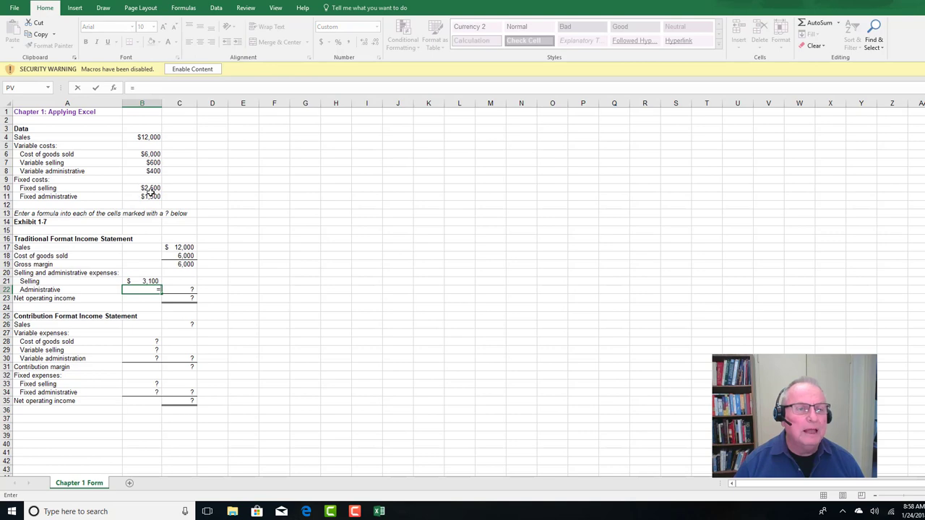
pyautogui.click(146, 172)
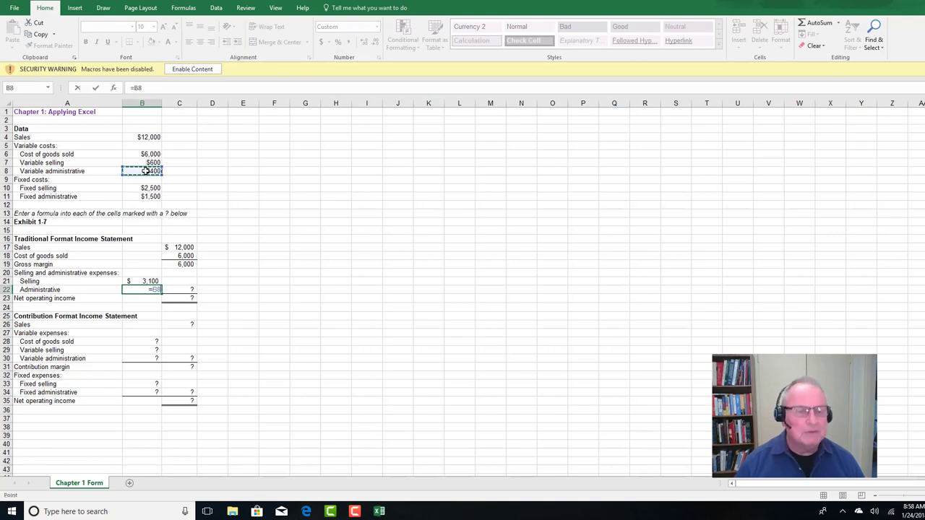
pyautogui.write('+')
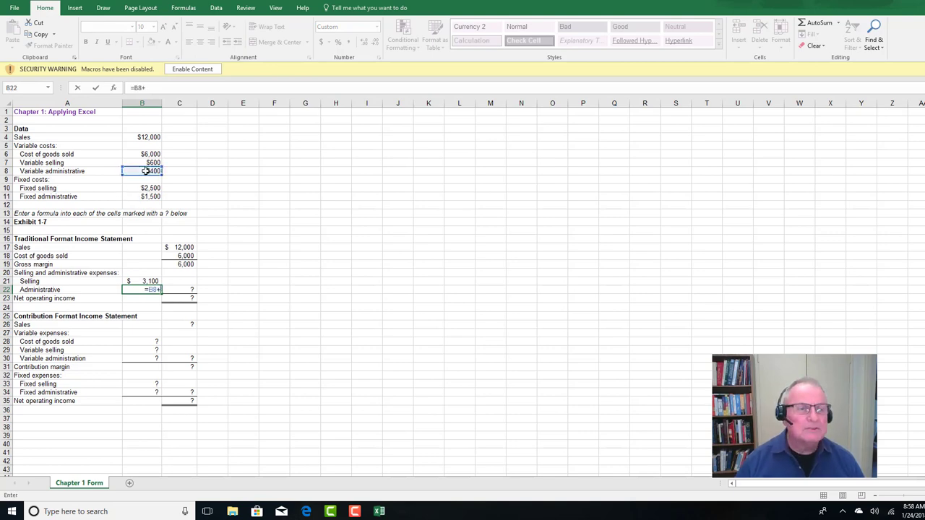
pyautogui.click(146, 197)
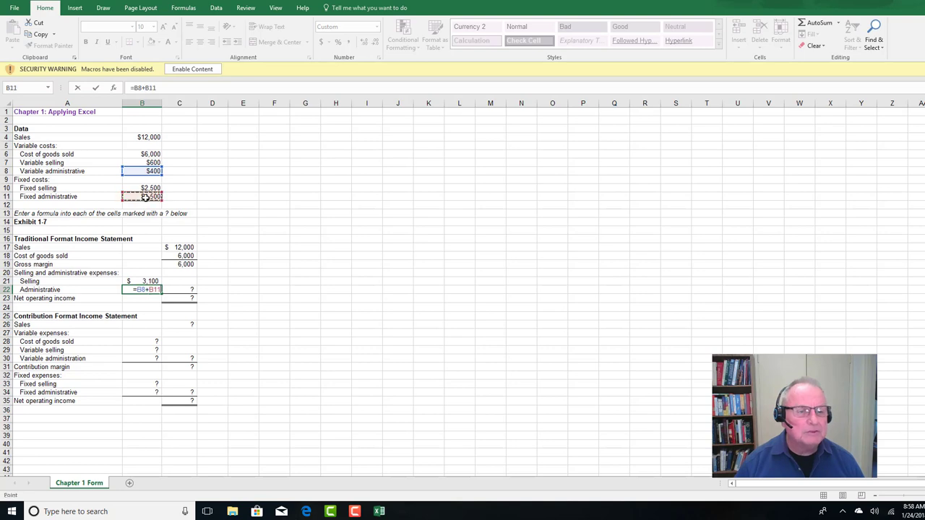
pyautogui.press('Return')
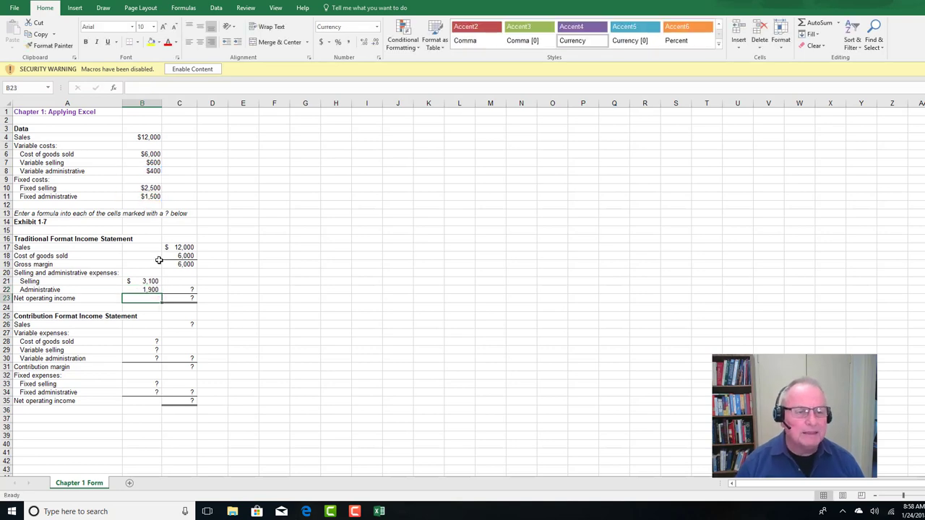
# Total the selling and administrative expenses in C22 with the formula =B21+B22
pyautogui.click(180, 290)
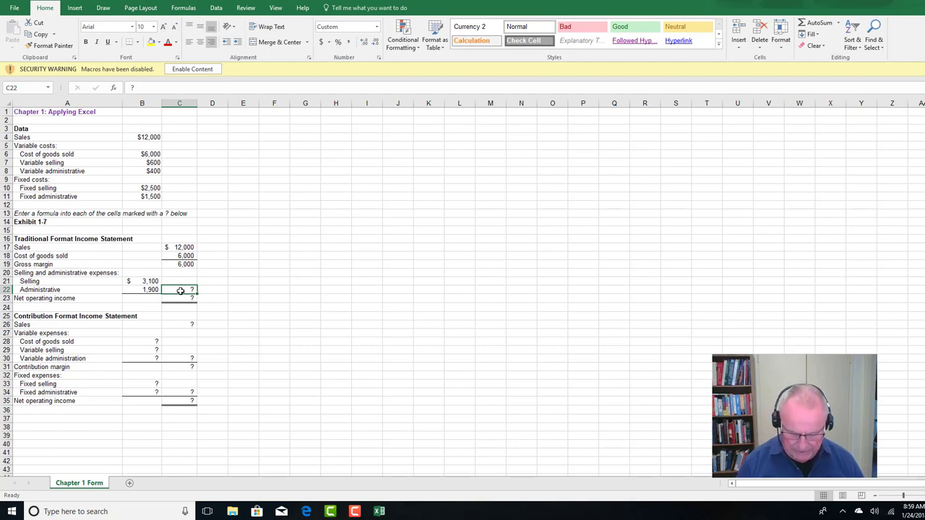
pyautogui.write('=')
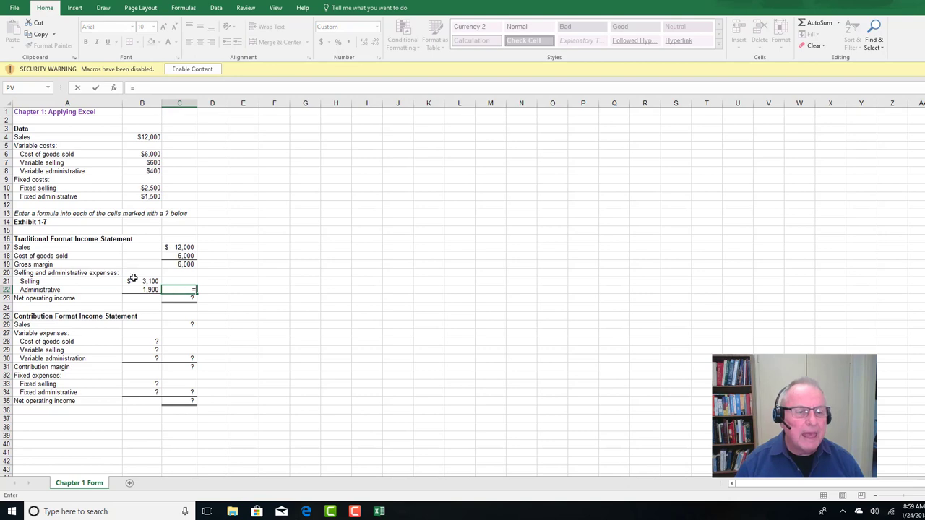
pyautogui.click(134, 281)
pyautogui.write('+')
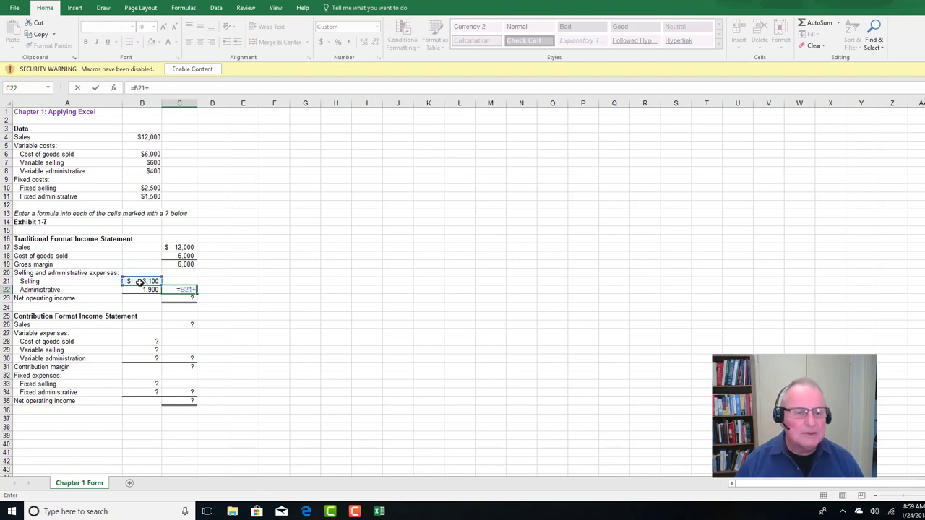
pyautogui.click(140, 290)
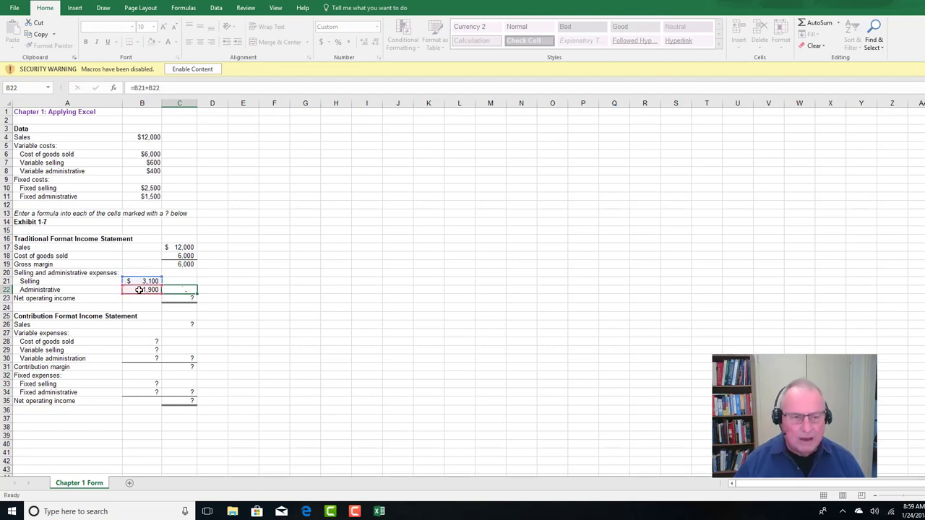
pyautogui.press('Return')
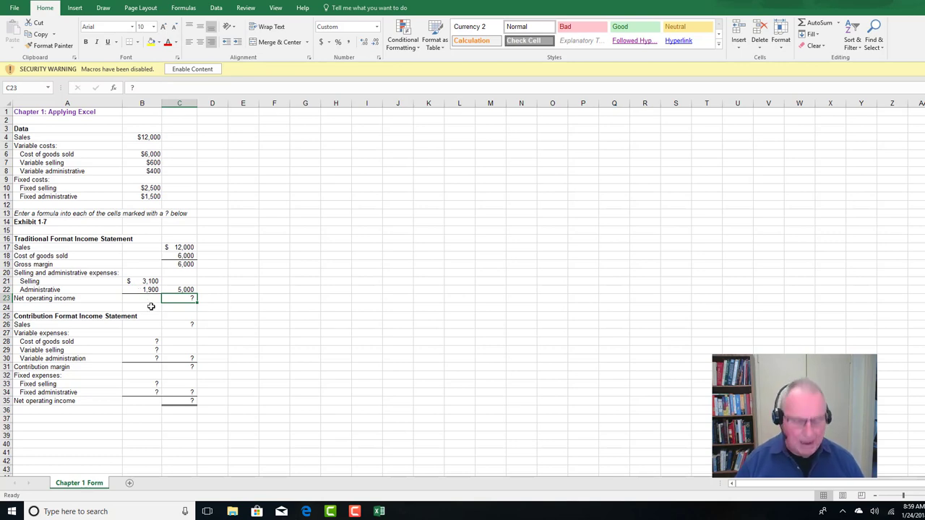
# Calculate the traditional statement's net operating income in C23 by subtracting total expenses in C22 from gross margin in C19
pyautogui.write('=')
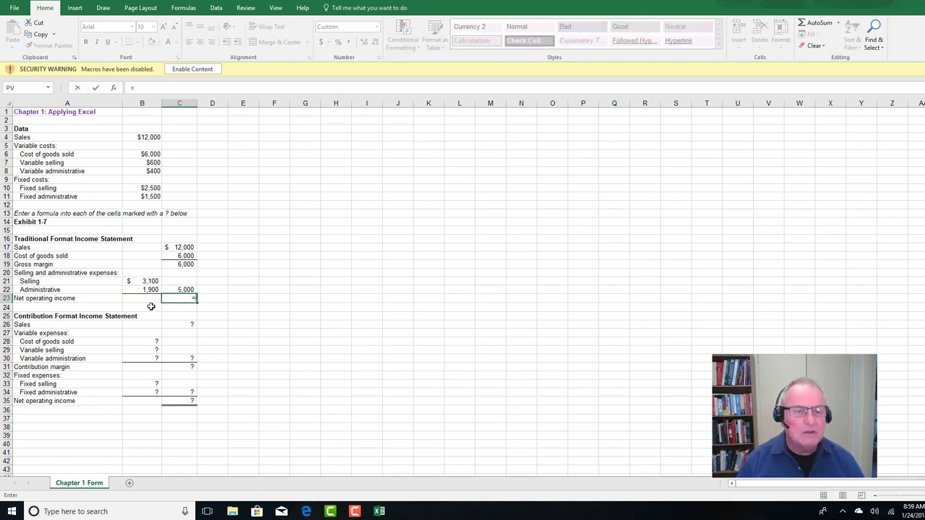
pyautogui.click(182, 265)
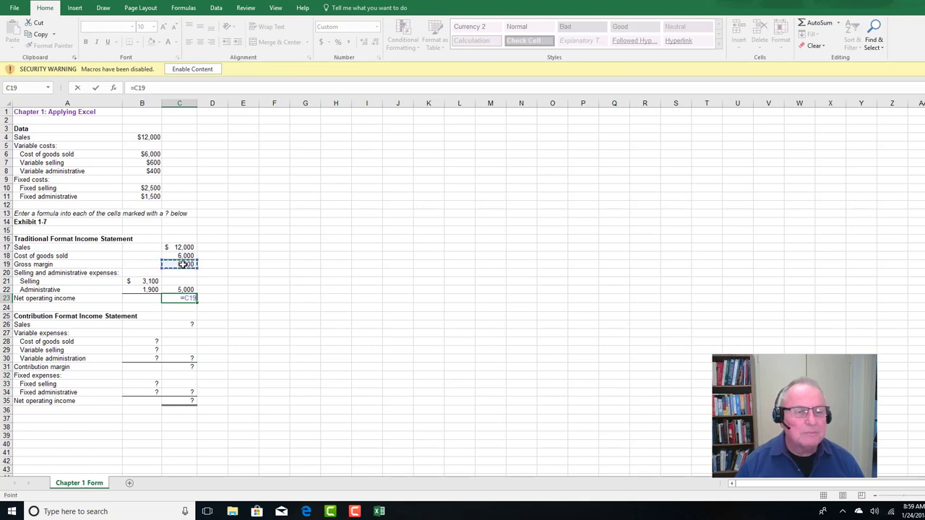
pyautogui.write('-')
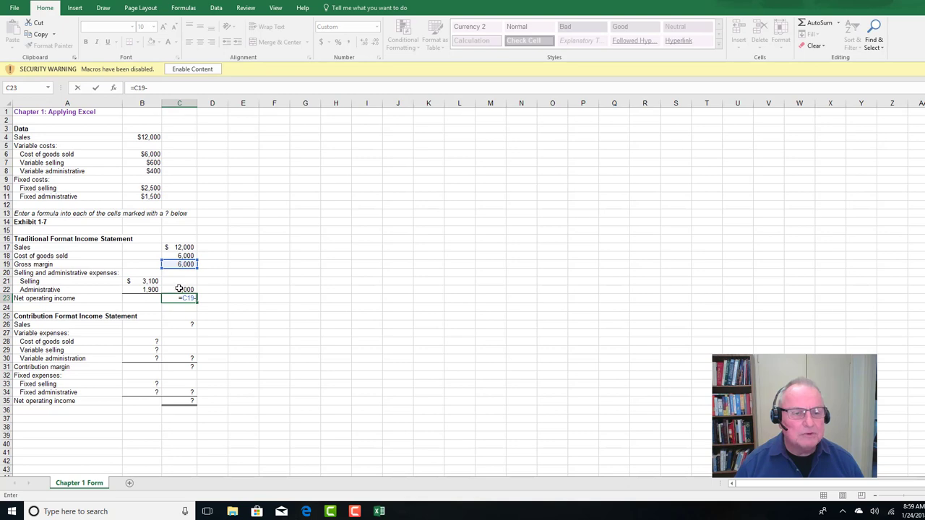
pyautogui.click(178, 289)
pyautogui.press('Return')
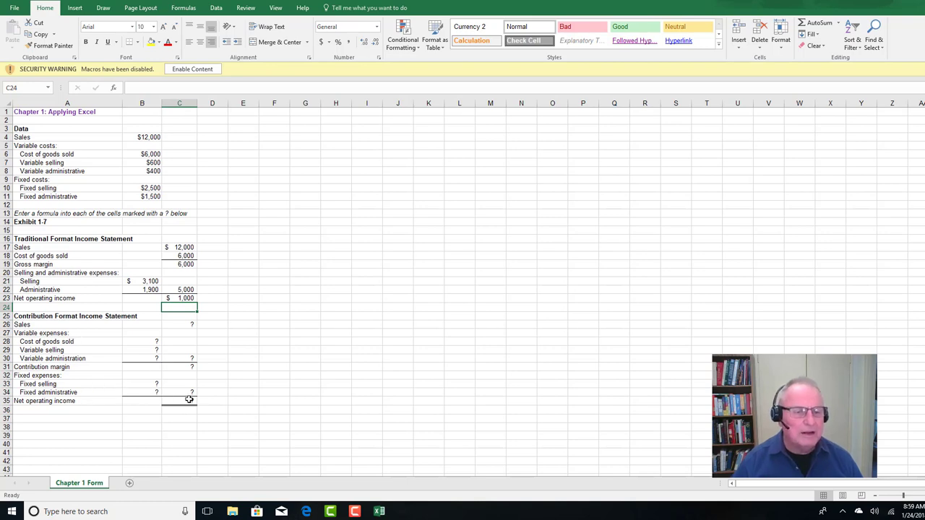
# Link the contribution statement's Sales in C26 to the sales data with the formula =B4
pyautogui.click(180, 325)
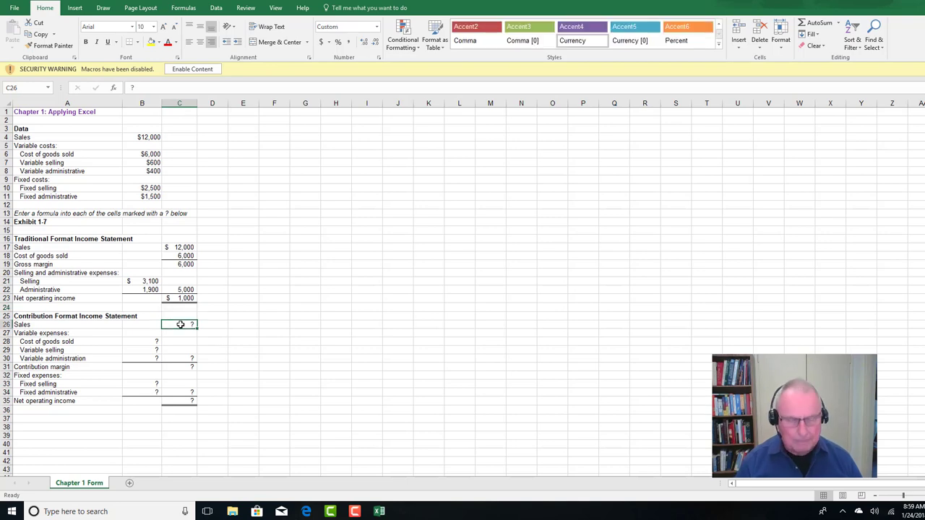
pyautogui.write('=')
pyautogui.click(149, 137)
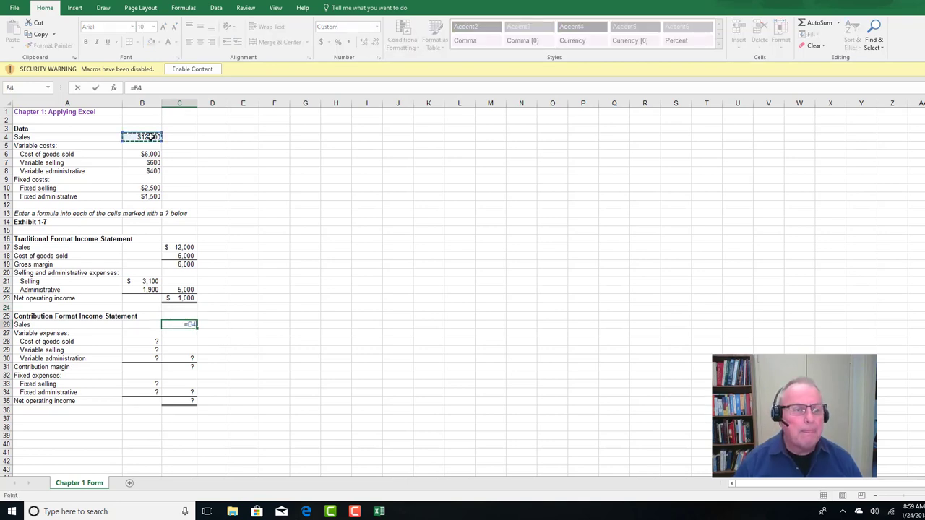
pyautogui.press('Return')
# Link the contribution statement's Cost of goods sold in B28 to the data section with =B6
pyautogui.click(131, 342)
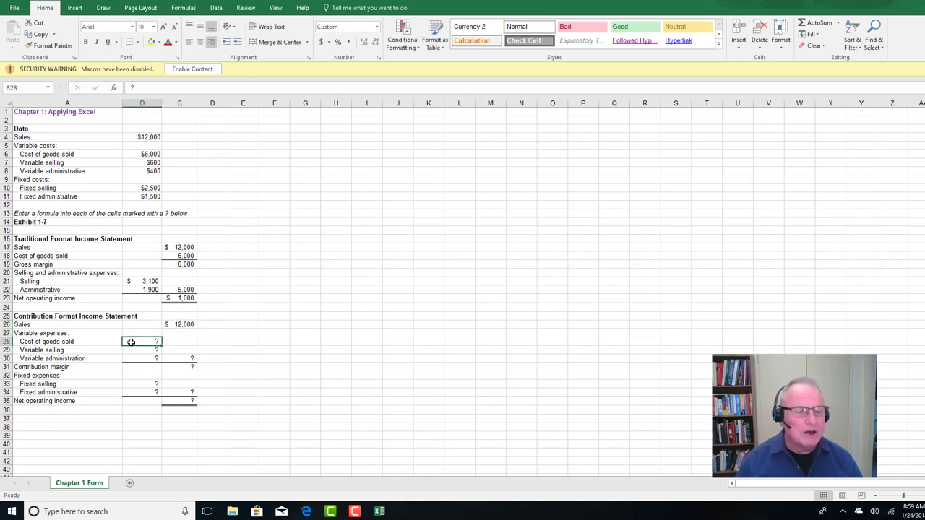
pyautogui.write('=')
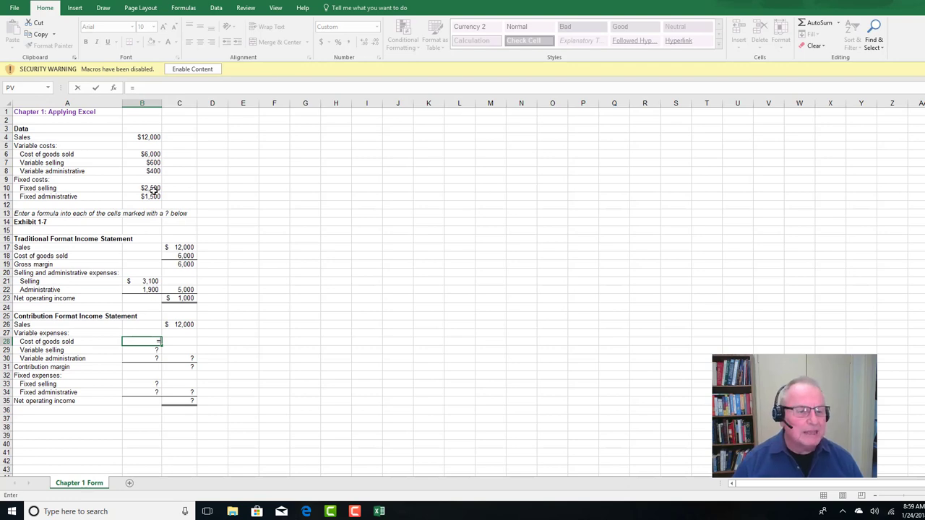
pyautogui.click(148, 154)
pyautogui.press('Return')
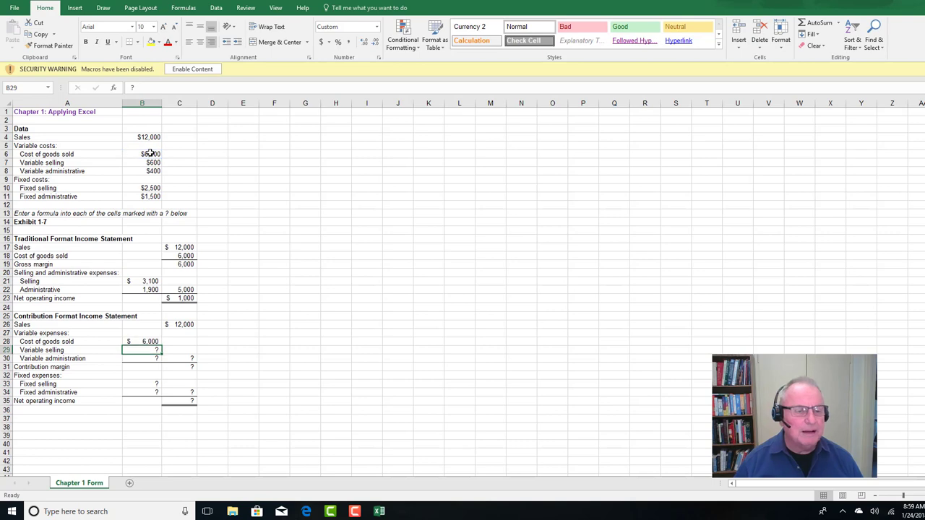
# Enter =B7 in B29 for Variable selling and =B8 in B30 for Variable administration
pyautogui.write('=')
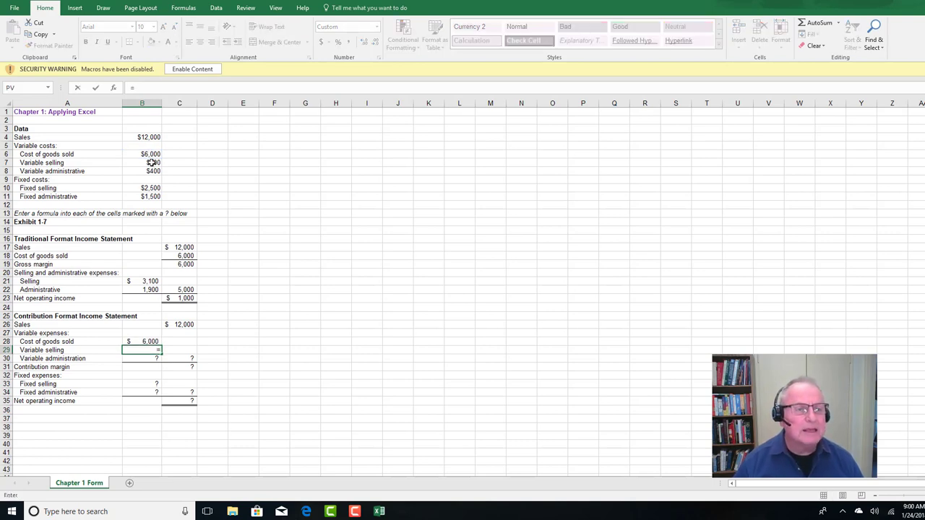
pyautogui.click(151, 164)
pyautogui.press('Return')
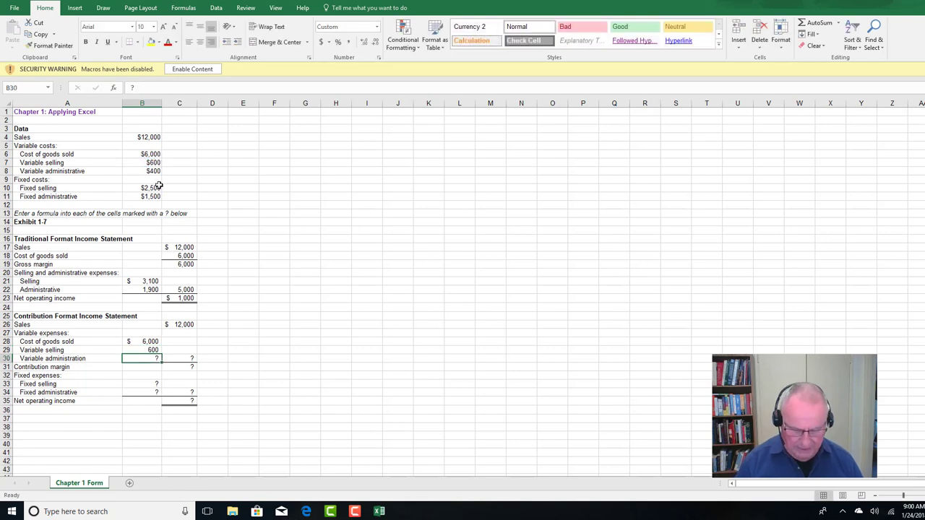
pyautogui.write('=')
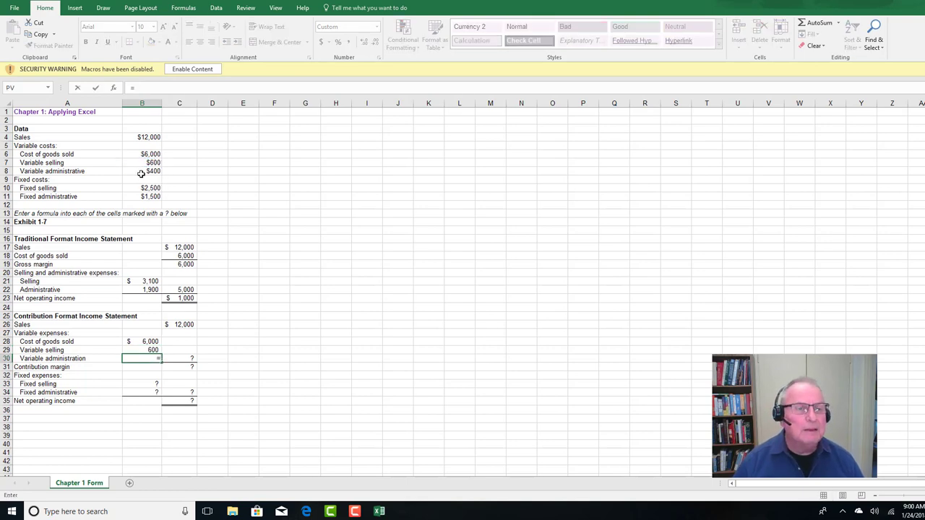
pyautogui.click(145, 172)
pyautogui.press('Tab')
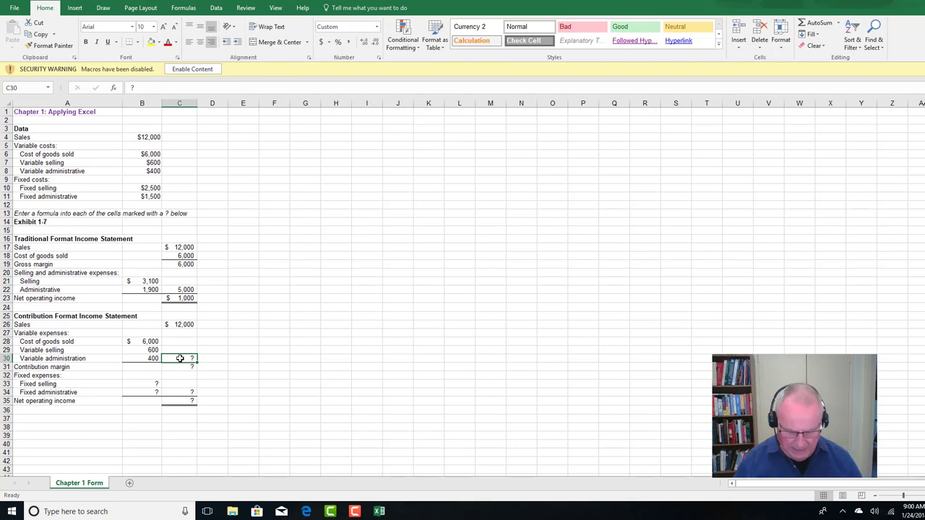
# Total the variable expenses in C30 with the formula =SUM(B28:B30)
pyautogui.write('=')
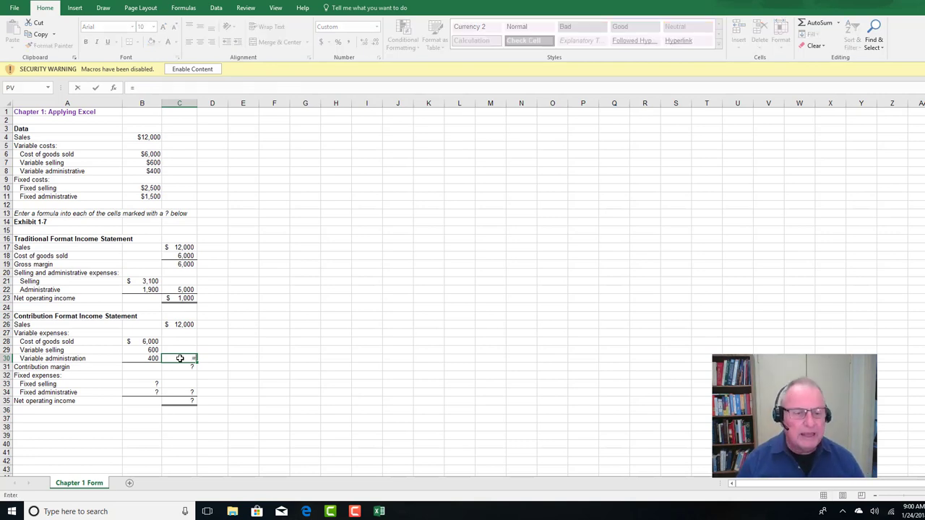
pyautogui.write('sum')
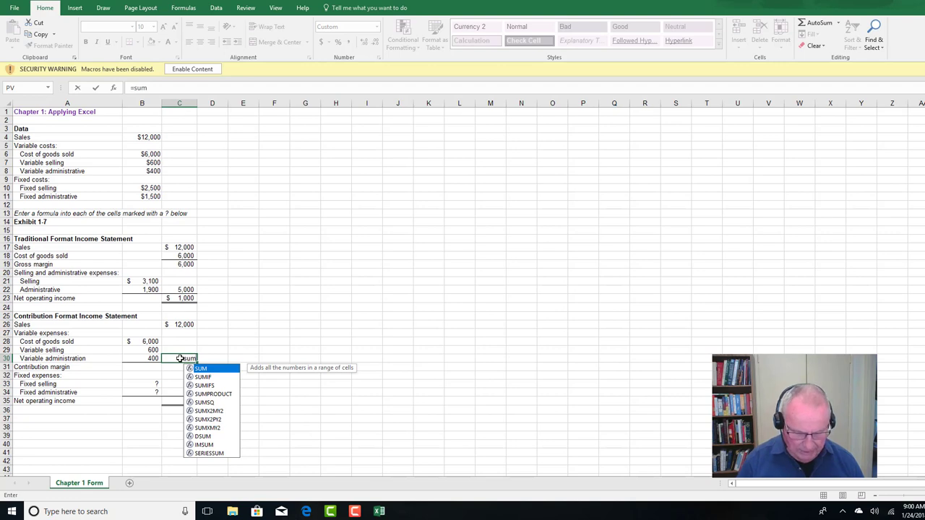
pyautogui.write('(')
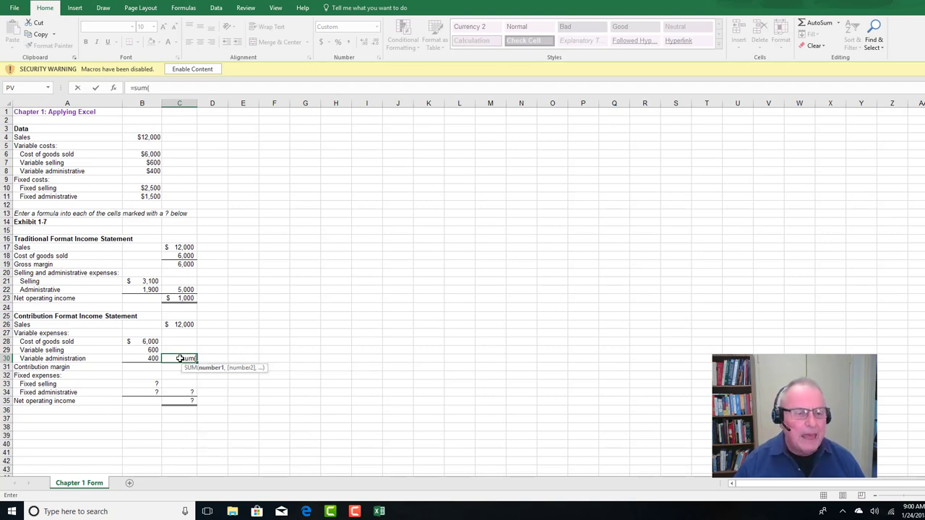
pyautogui.moveTo(139, 341); pyautogui.dragTo(138, 358)
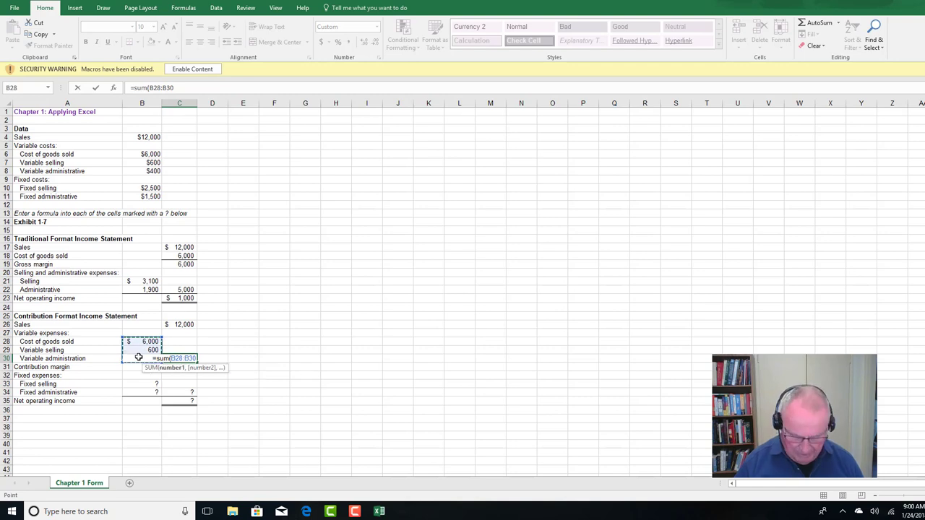
pyautogui.write(')')
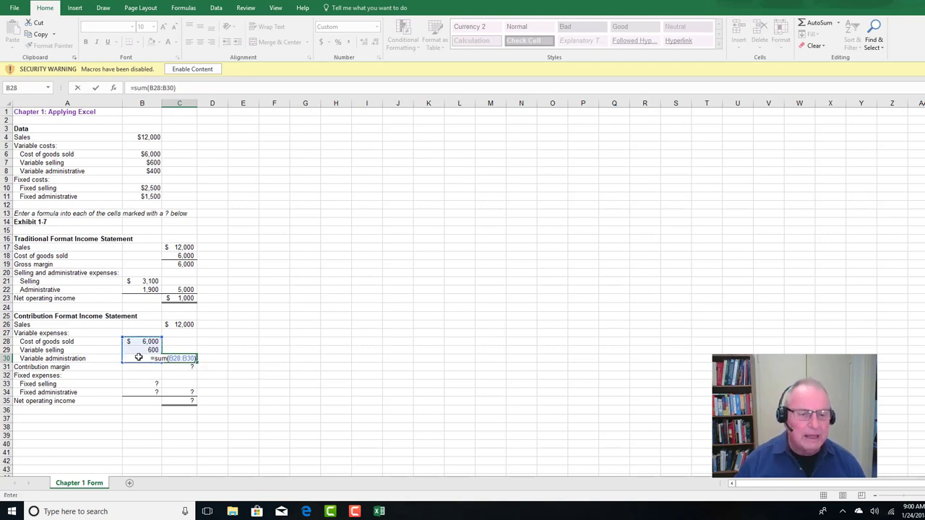
pyautogui.press('Return')
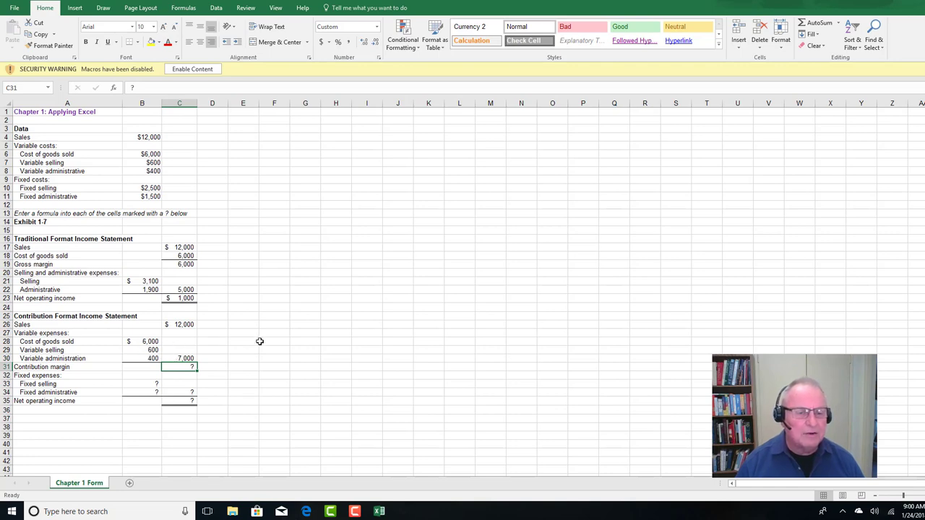
pyautogui.click(173, 358)
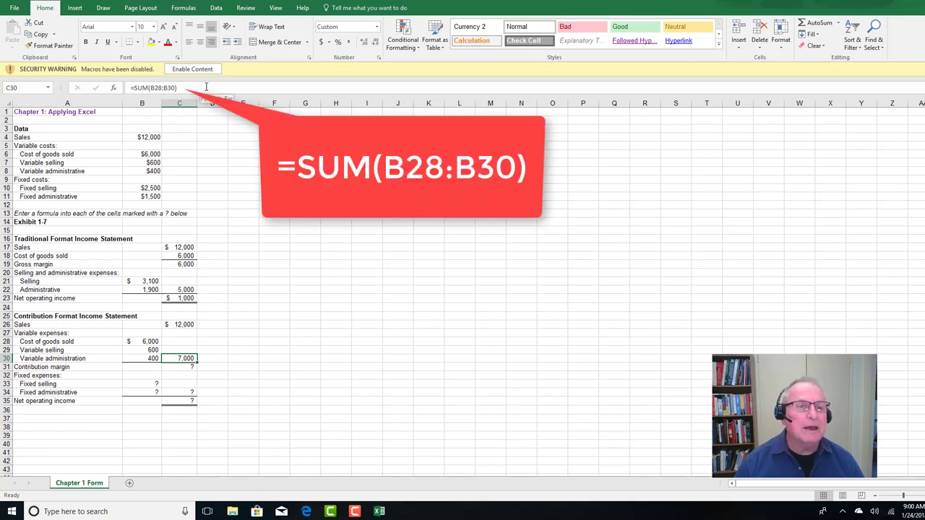
# Calculate the contribution margin in C31 by subtracting total variable expenses in C30 from sales in C26
pyautogui.click(177, 368)
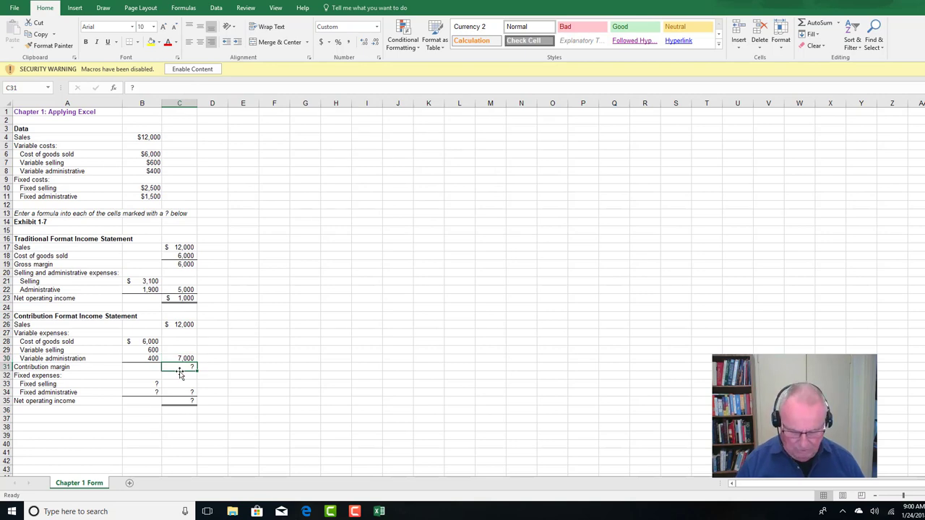
pyautogui.write('=')
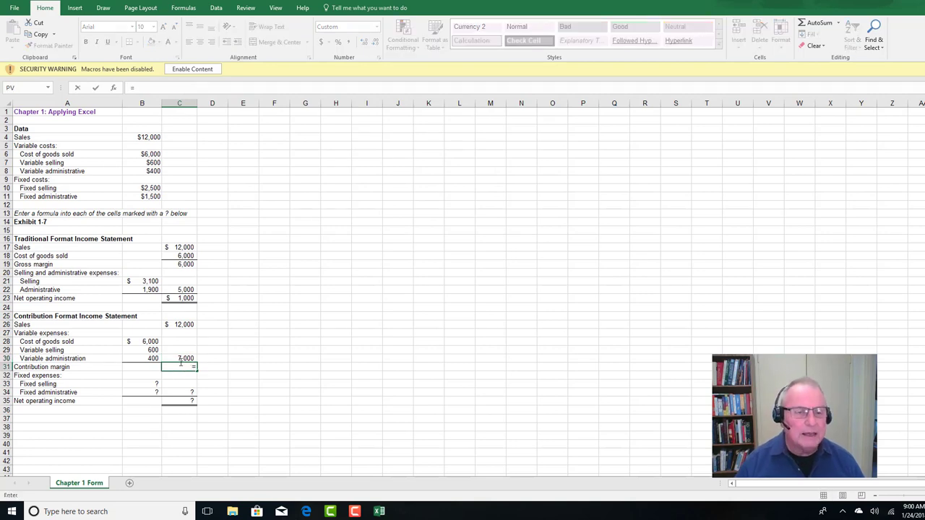
pyautogui.click(180, 325)
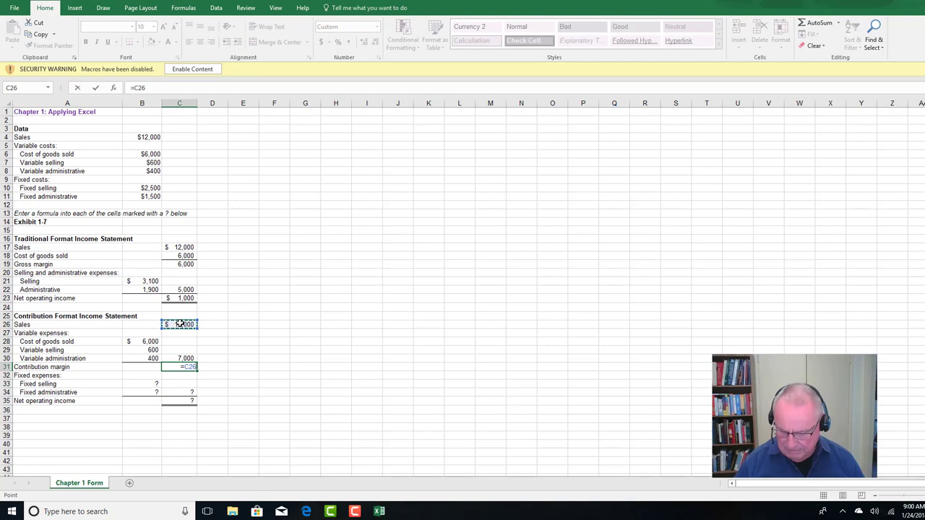
pyautogui.write('-')
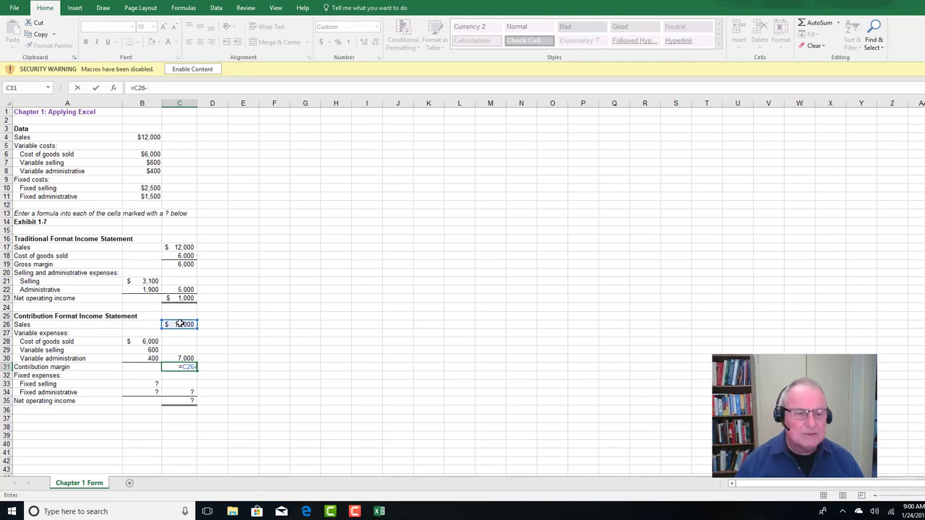
pyautogui.click(182, 358)
pyautogui.press('Return')
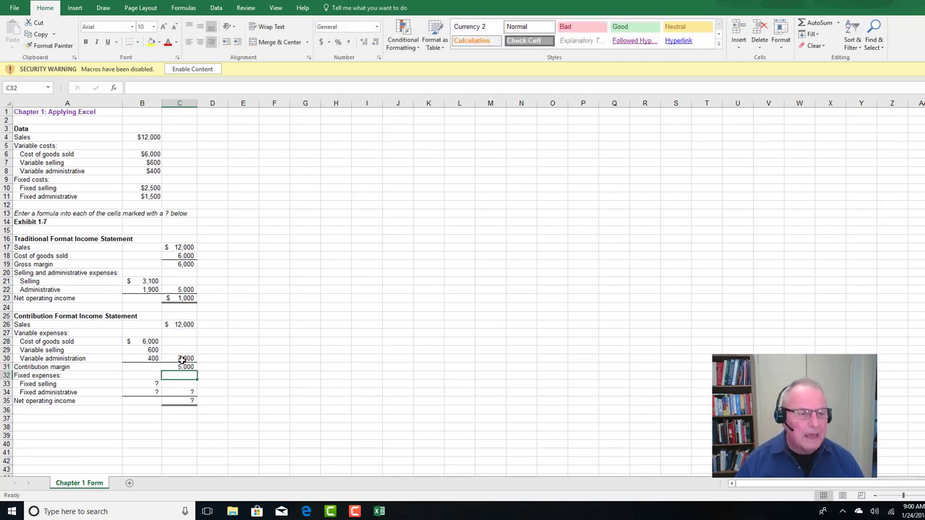
# Enter =B10 in B33 for Fixed selling and =B11 in B34 for Fixed administrative
pyautogui.click(138, 384)
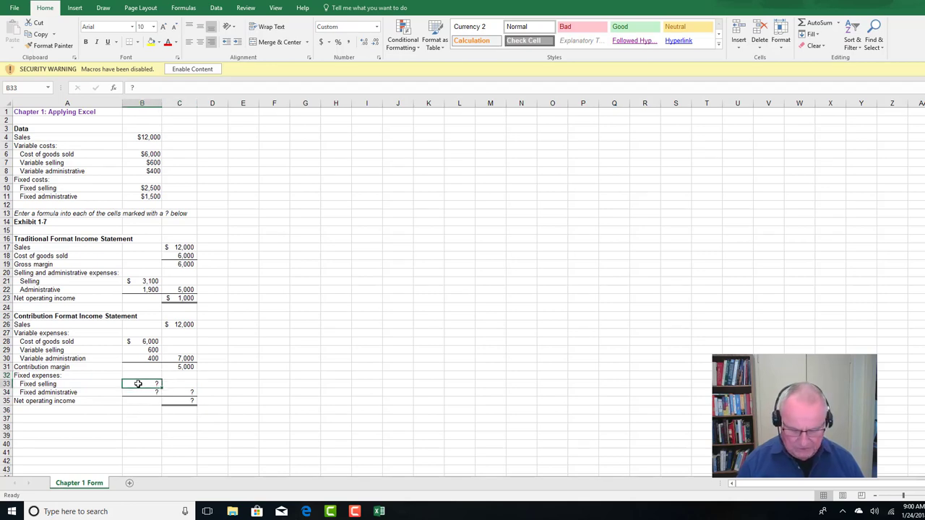
pyautogui.write('=')
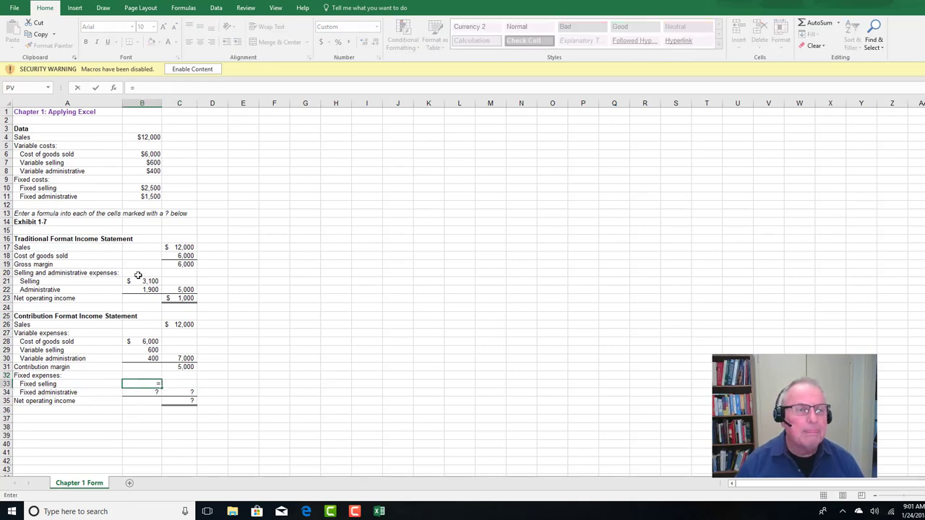
pyautogui.click(142, 190)
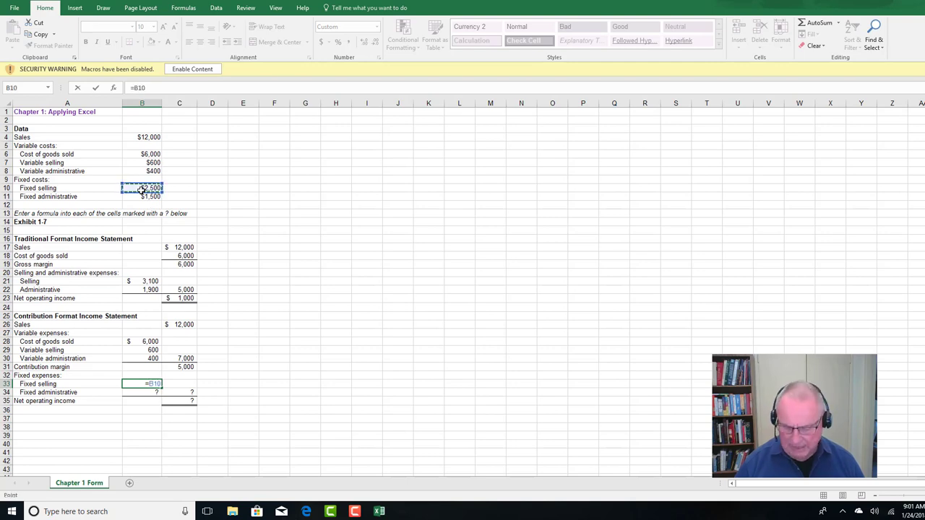
pyautogui.press('Return')
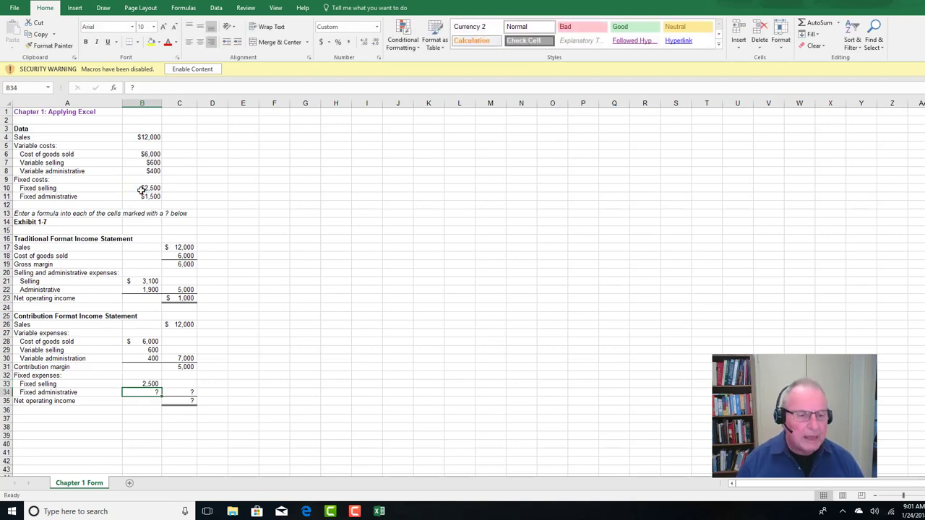
pyautogui.write('=')
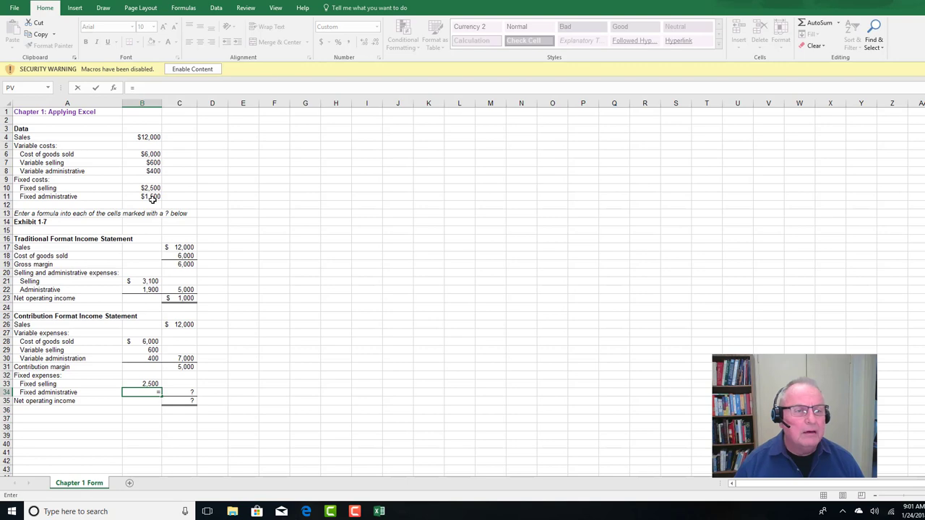
pyautogui.click(153, 197)
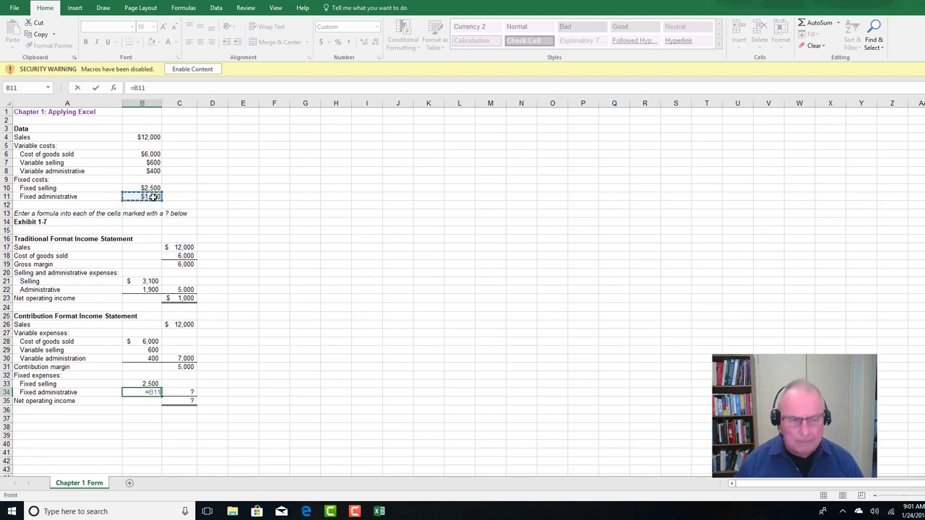
pyautogui.press('Return')
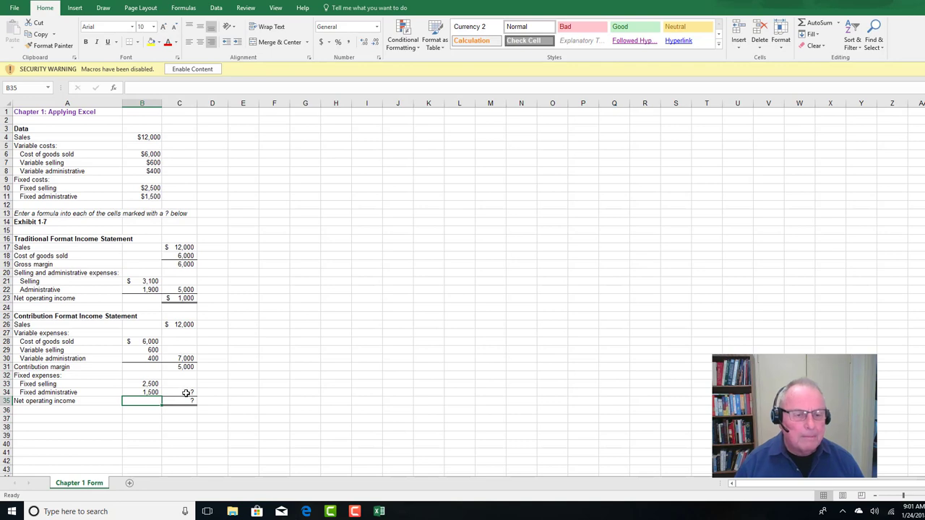
# Total the fixed expenses in C34 with the formula =B33+B34
pyautogui.click(184, 394)
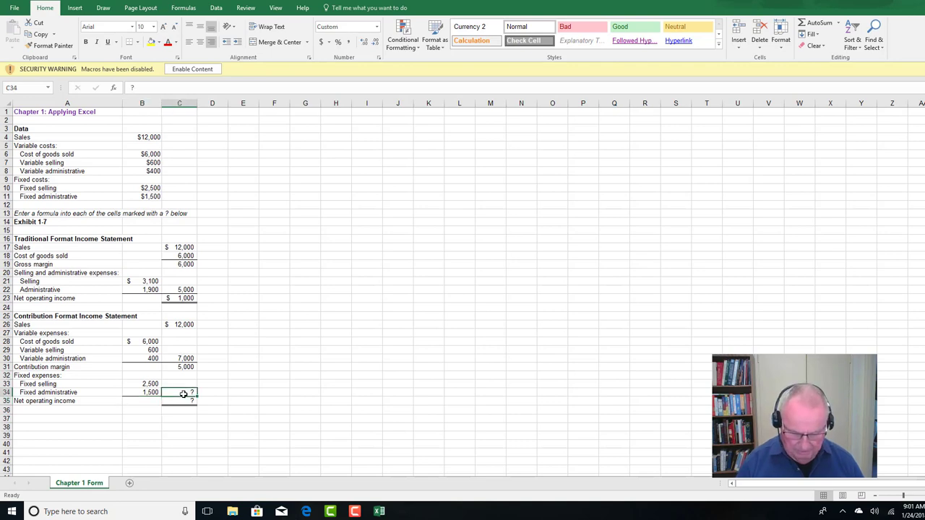
pyautogui.write('=')
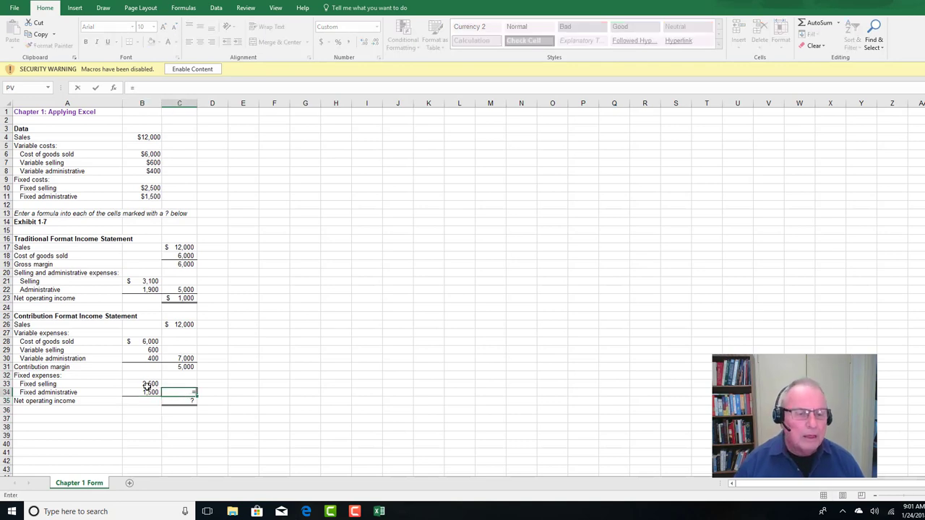
pyautogui.click(147, 385)
pyautogui.write('+')
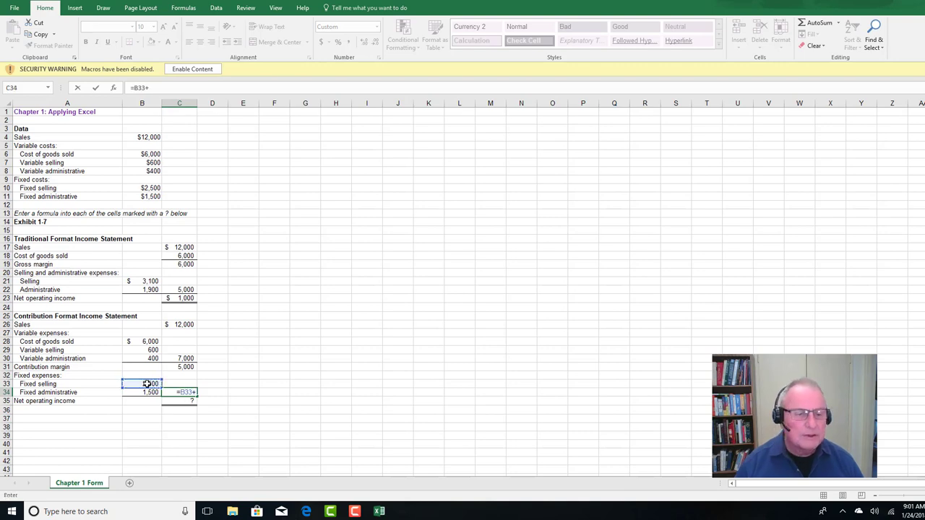
pyautogui.click(144, 392)
pyautogui.press('Return')
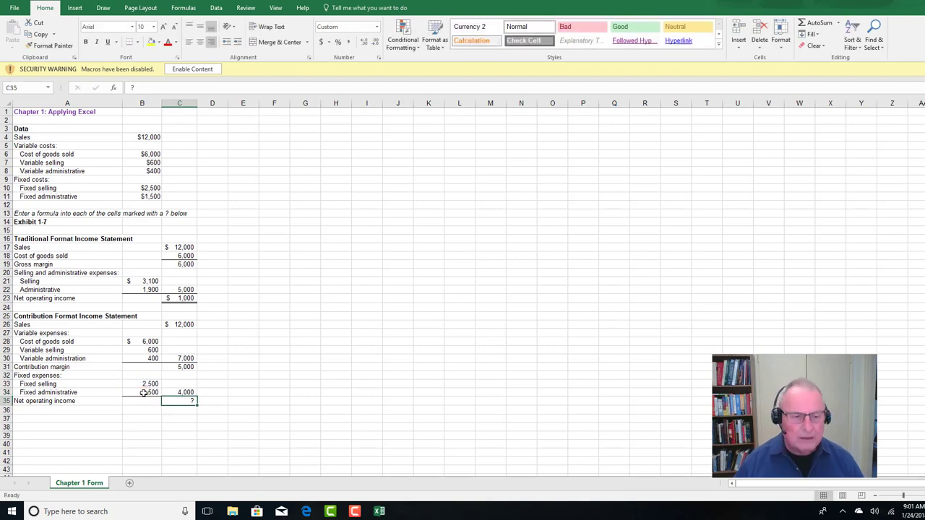
# Calculate the contribution format net operating income in C35 with the formula =C31-C34
pyautogui.write('=')
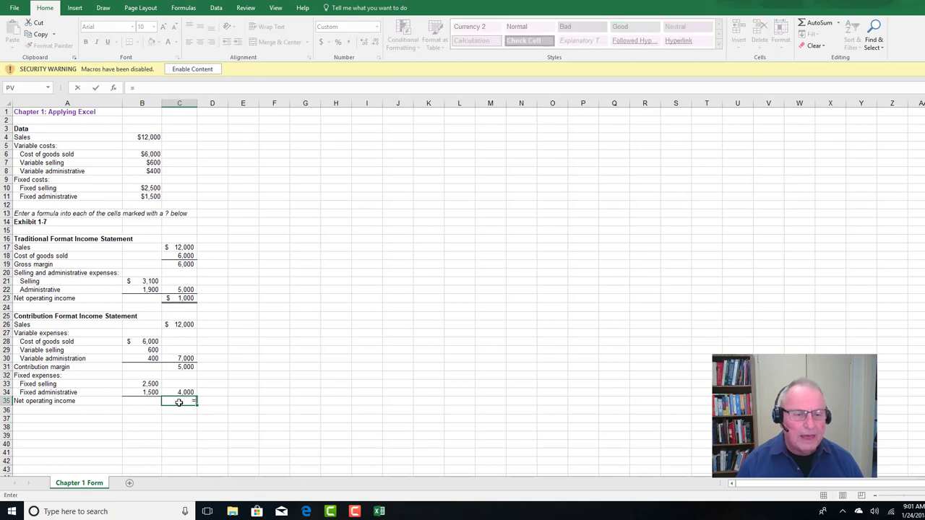
pyautogui.click(185, 368)
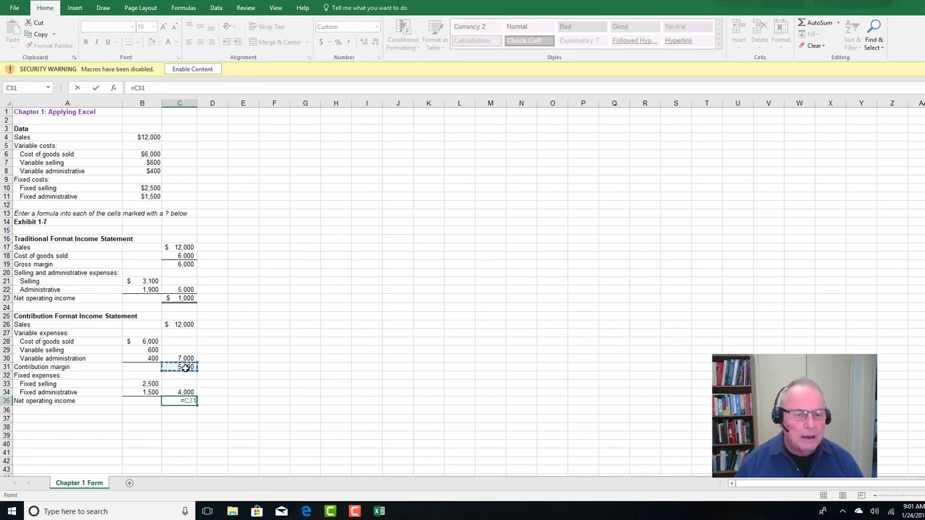
pyautogui.write('-')
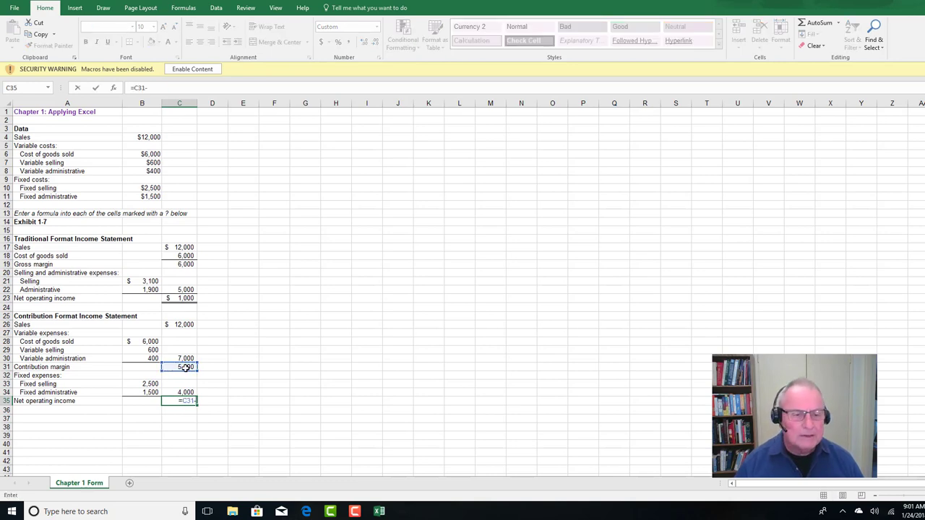
pyautogui.click(180, 393)
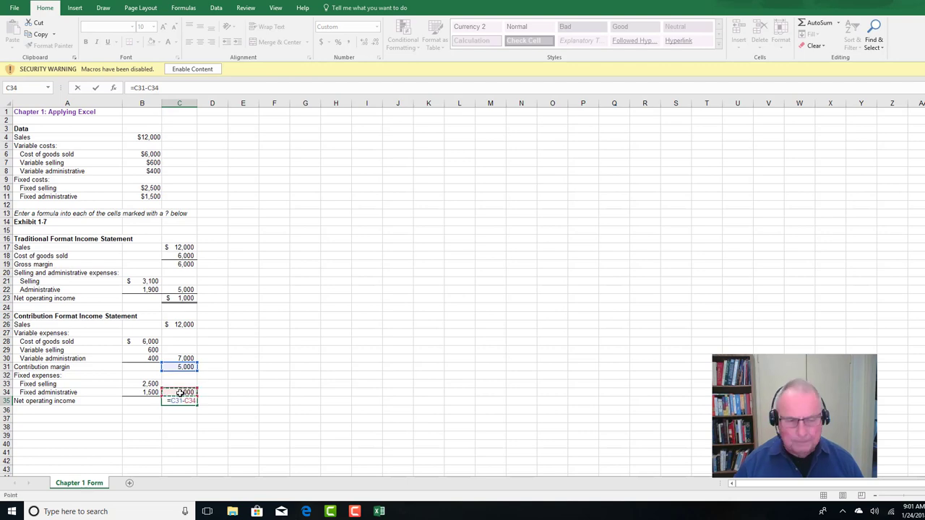
pyautogui.press('Return')
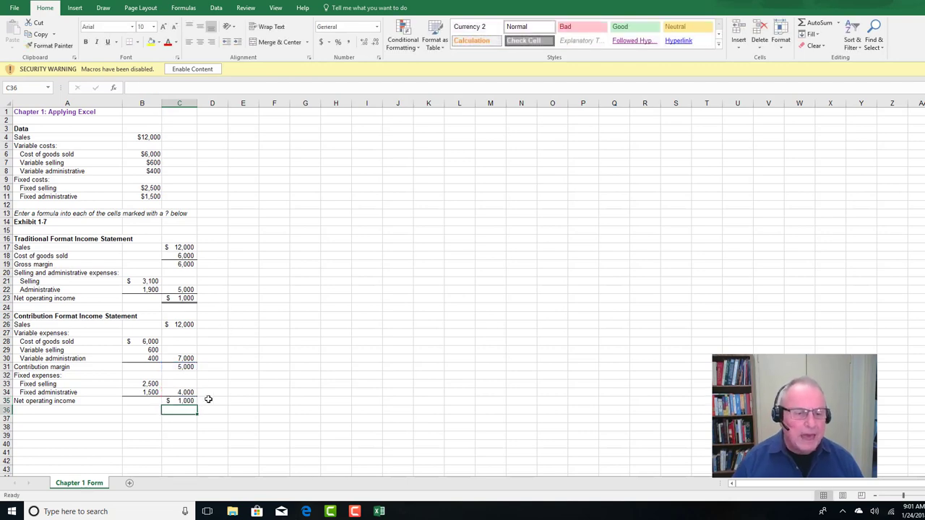
pyautogui.click(215, 427)
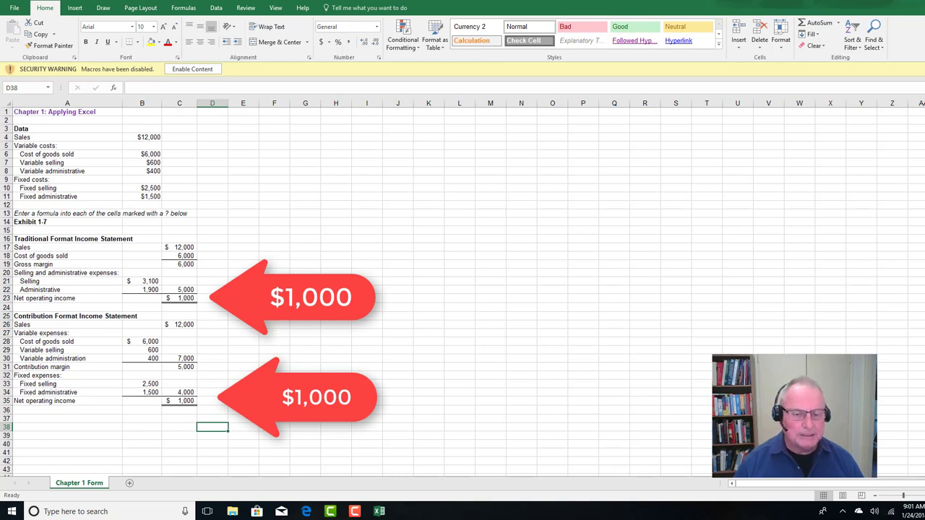
# Switch to the Connect assignment in Edge, open Part 2 of the Chapter 01 Worksheet, and examine its data changes and questions
pyautogui.click(306, 513)
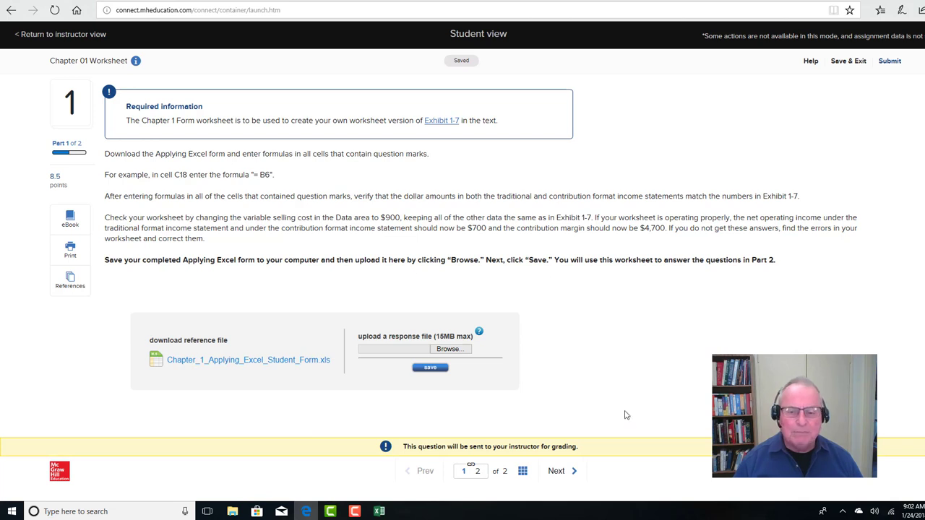
pyautogui.click(555, 472)
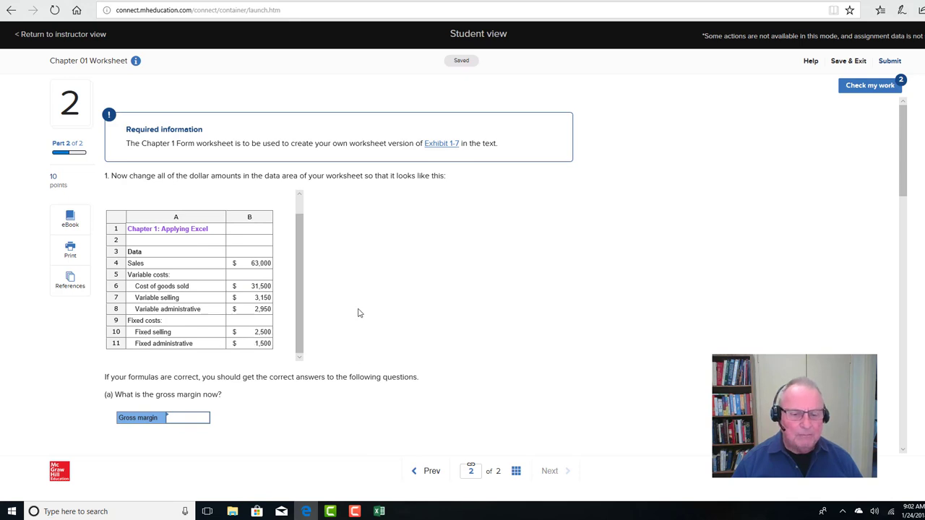
pyautogui.click(378, 511)
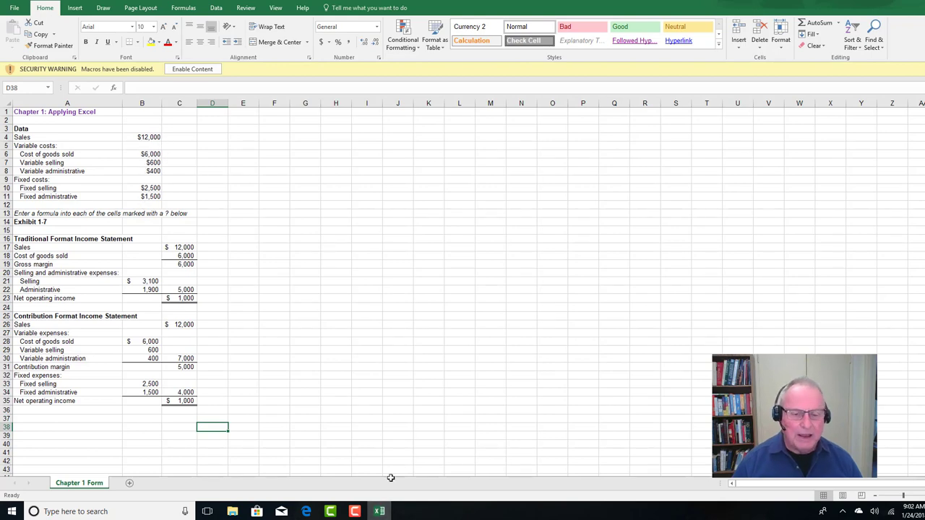
pyautogui.click(307, 512)
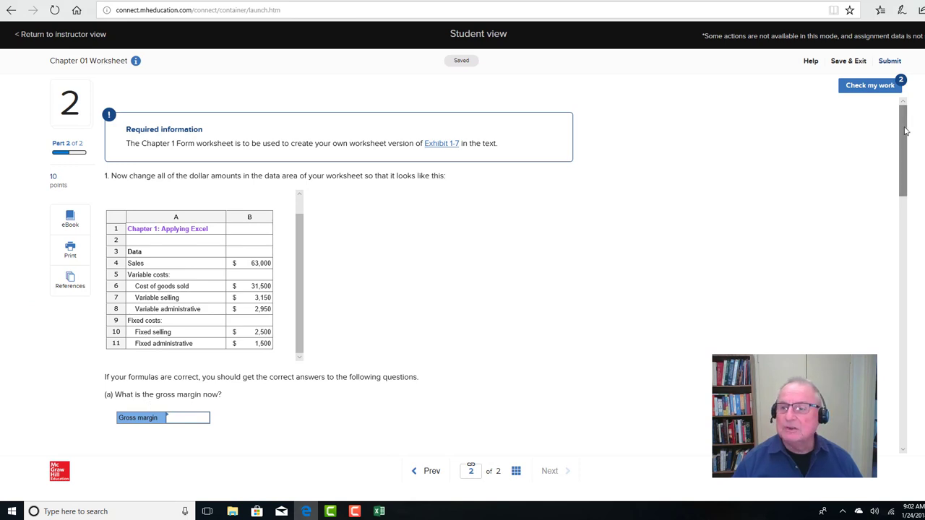
pyautogui.moveTo(905, 132); pyautogui.dragTo(912, 183)
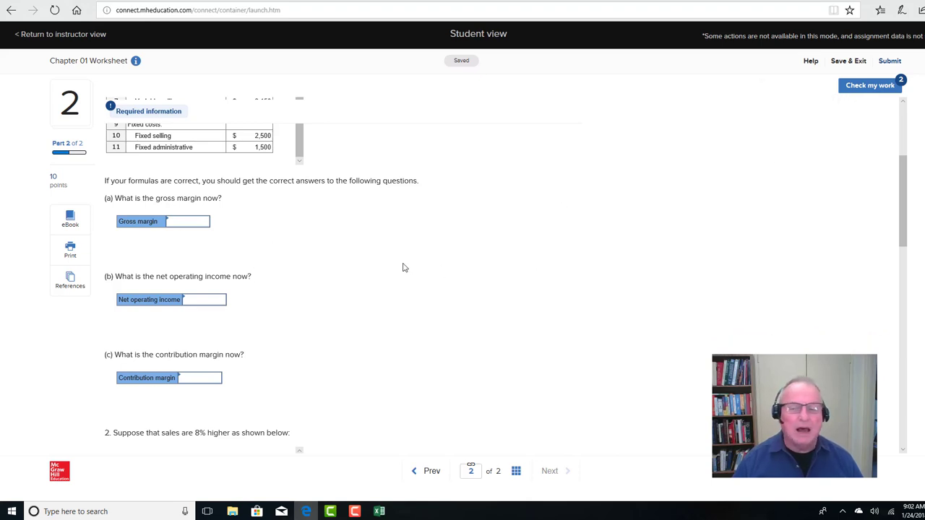
pyautogui.moveTo(903, 213); pyautogui.dragTo(900, 194)
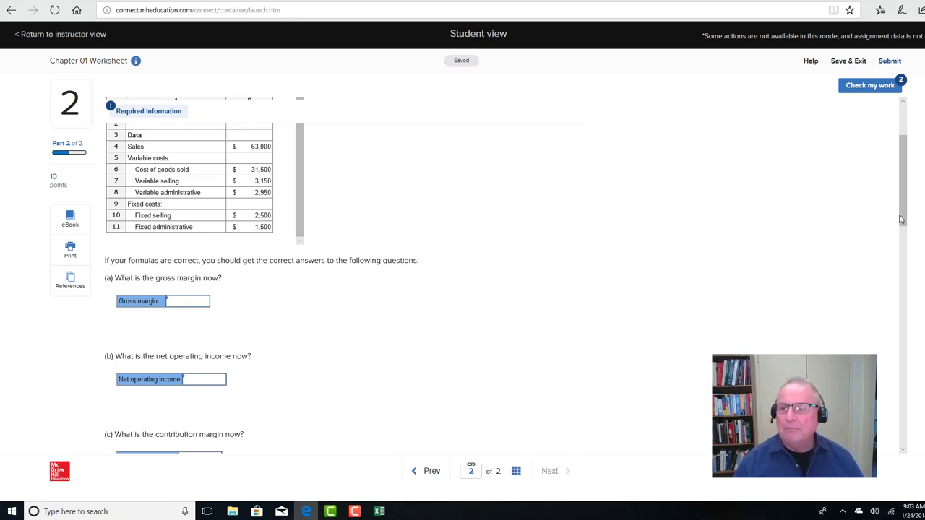
pyautogui.moveTo(905, 224); pyautogui.dragTo(901, 434)
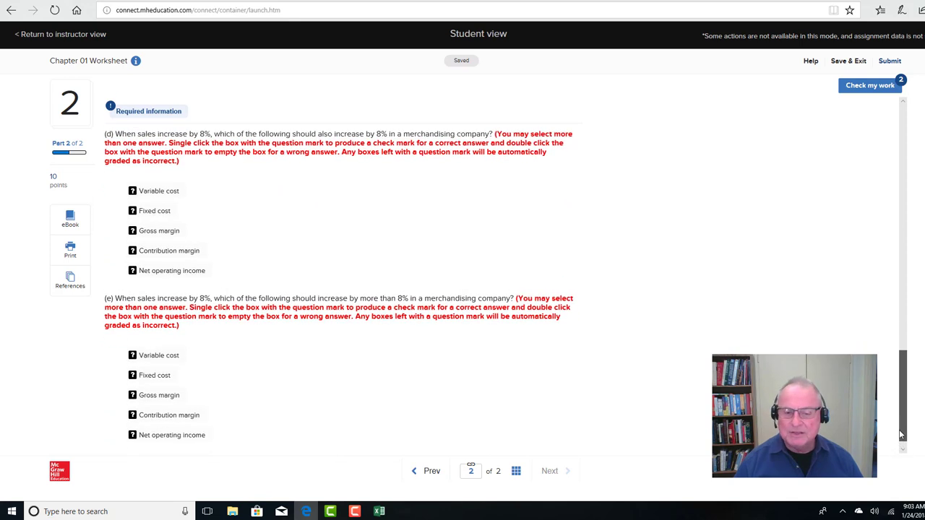